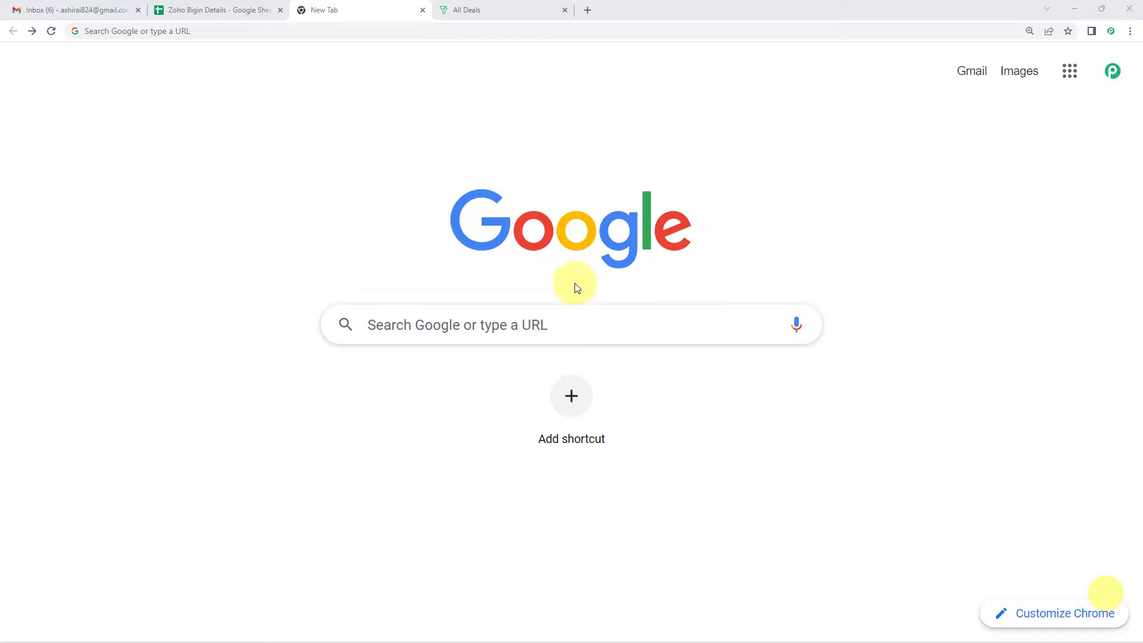
Go to pabbly.com in the new Chrome tab
click(227, 32)
text(pa)
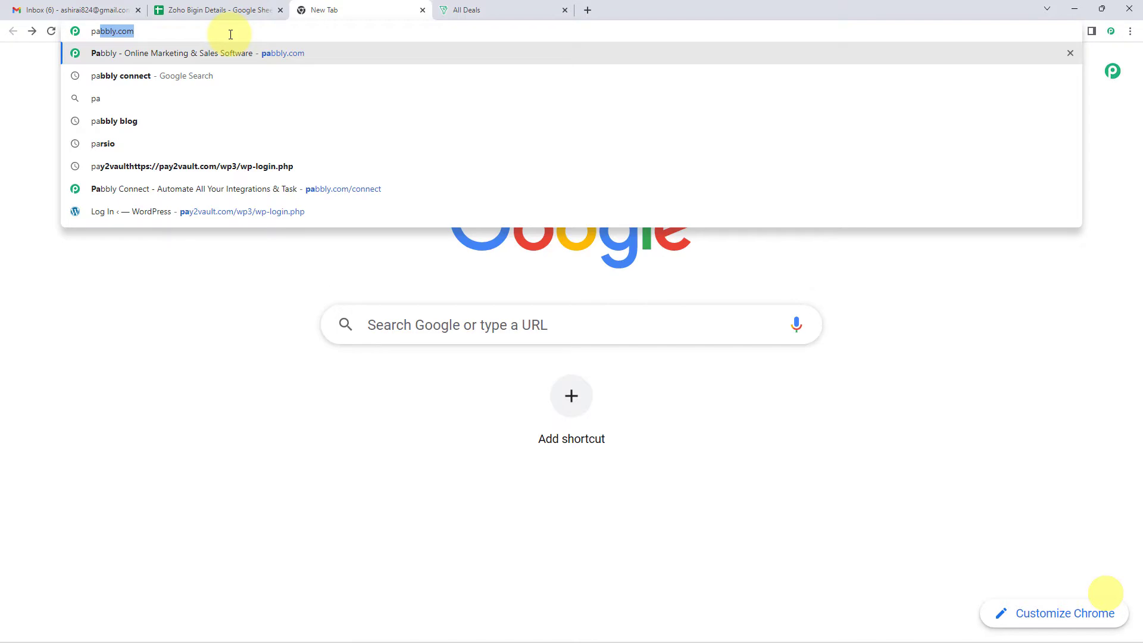
key(Return)
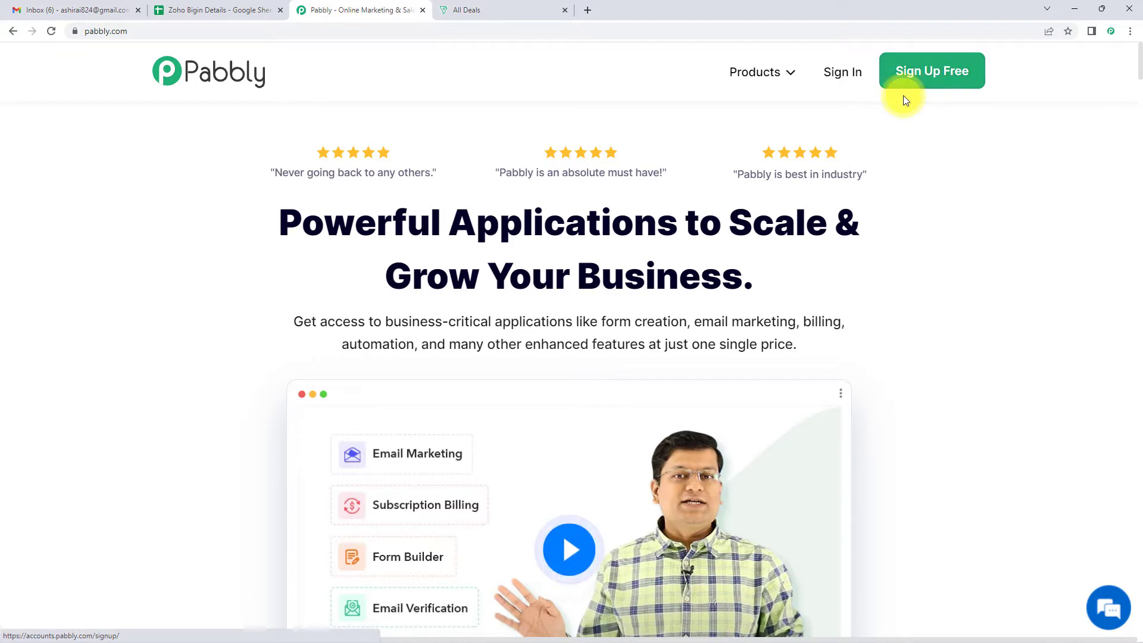
Sign in, launch Pabbly Connect, and start creating a new workflow from the dashboard
click(837, 82)
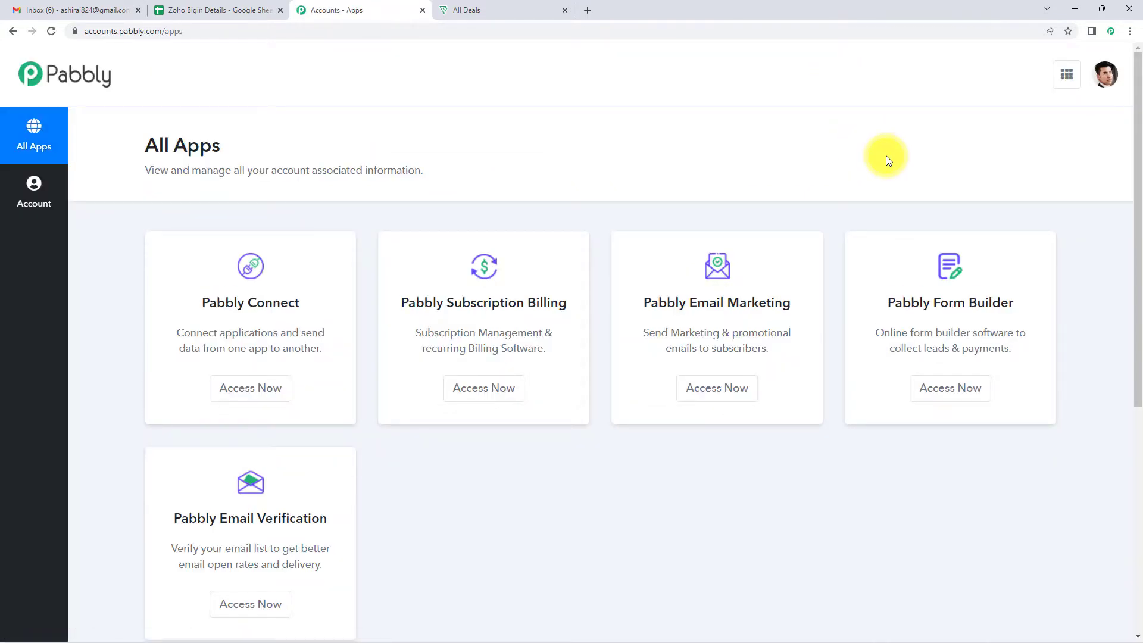
click(230, 396)
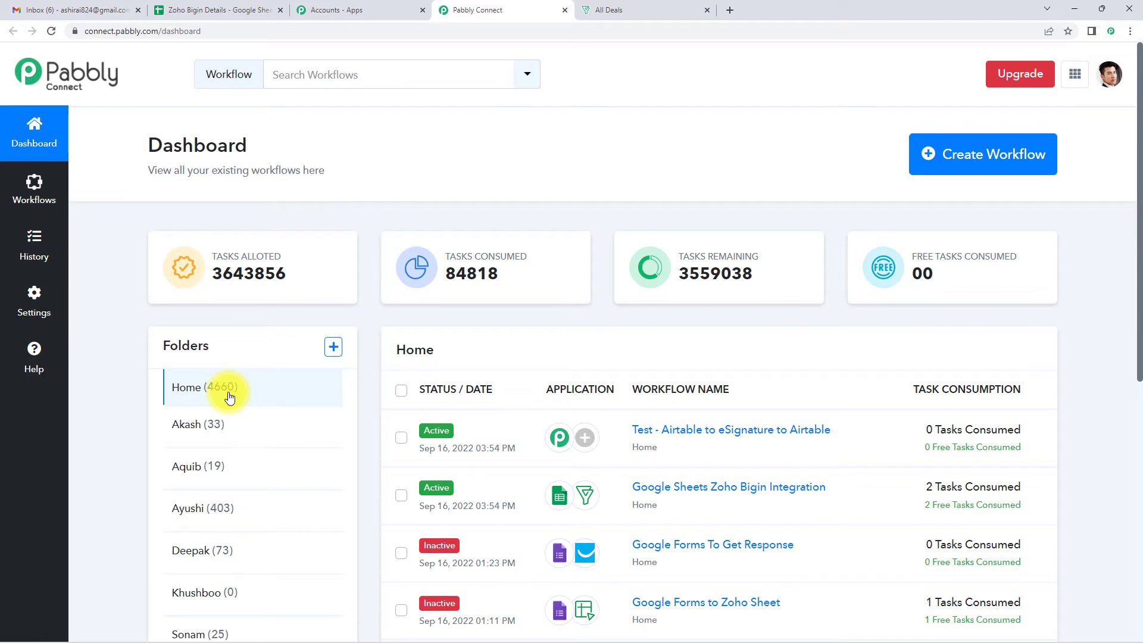
click(977, 172)
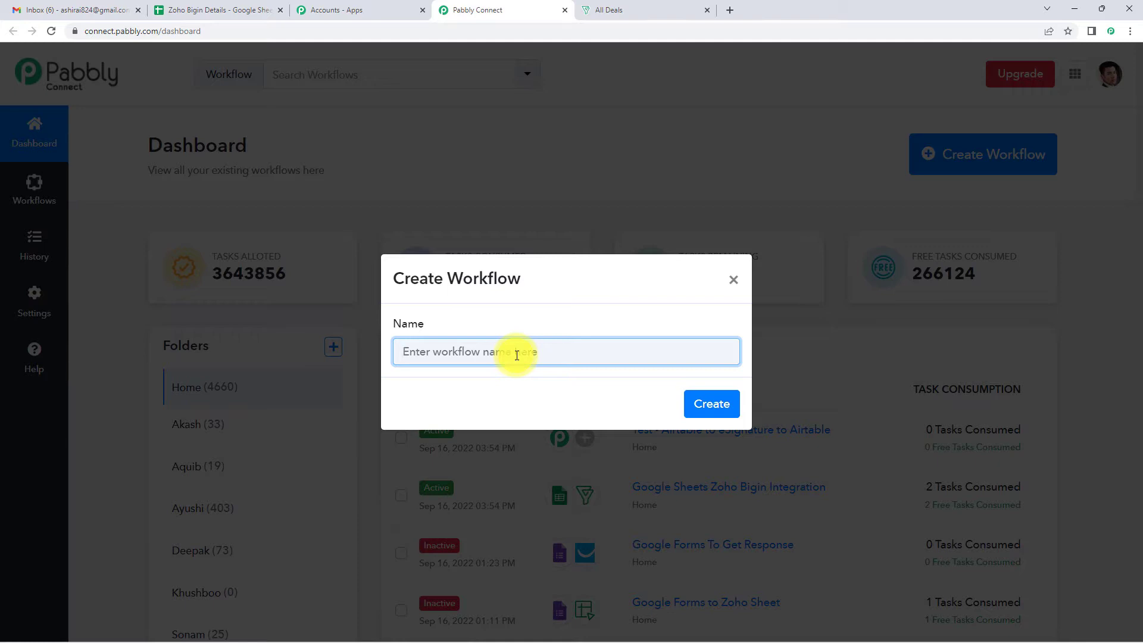
Create the workflow 'Google Sheets Zoho Bigin Integration' and search for Google Sheets as the trigger app
text(Google Sheets Zoho Bigin Integration)
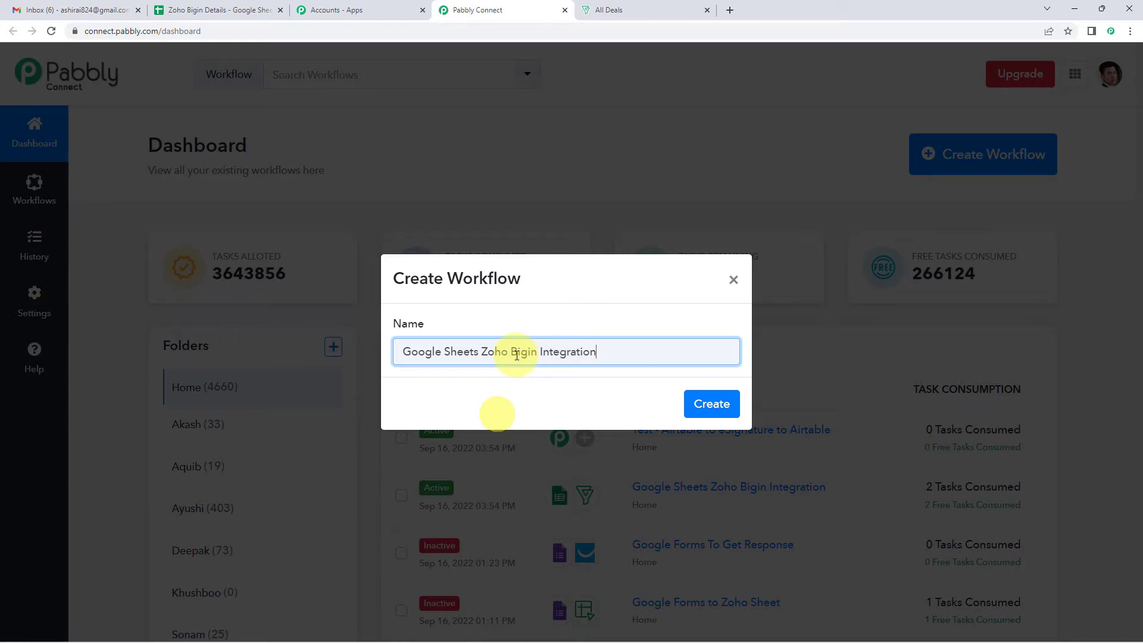
click(695, 405)
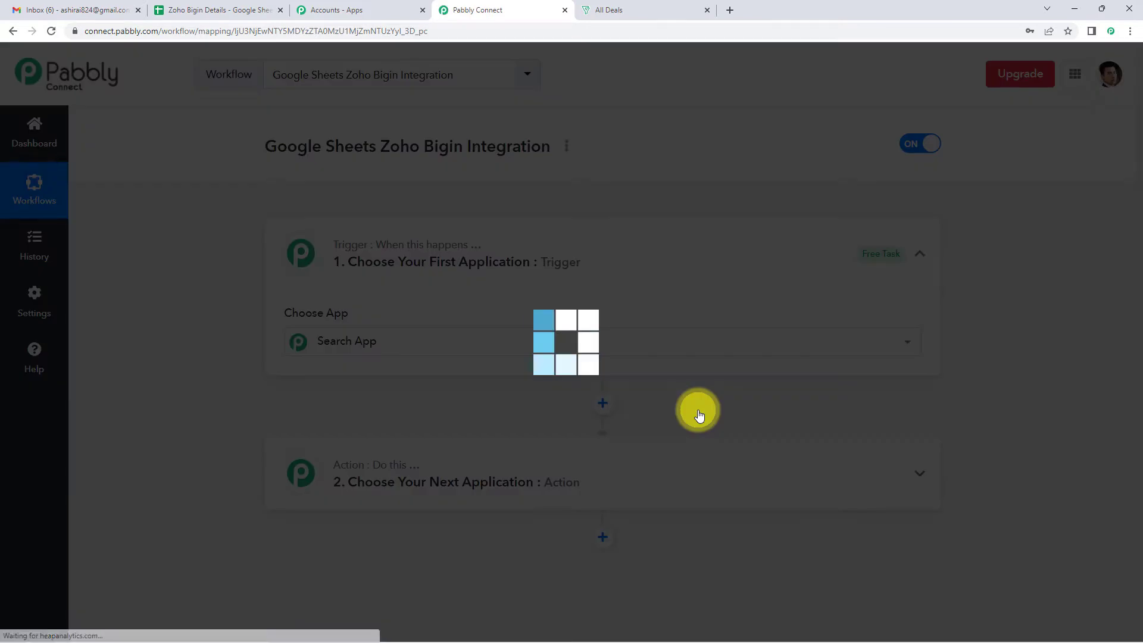
scroll(698, 409, down, 3)
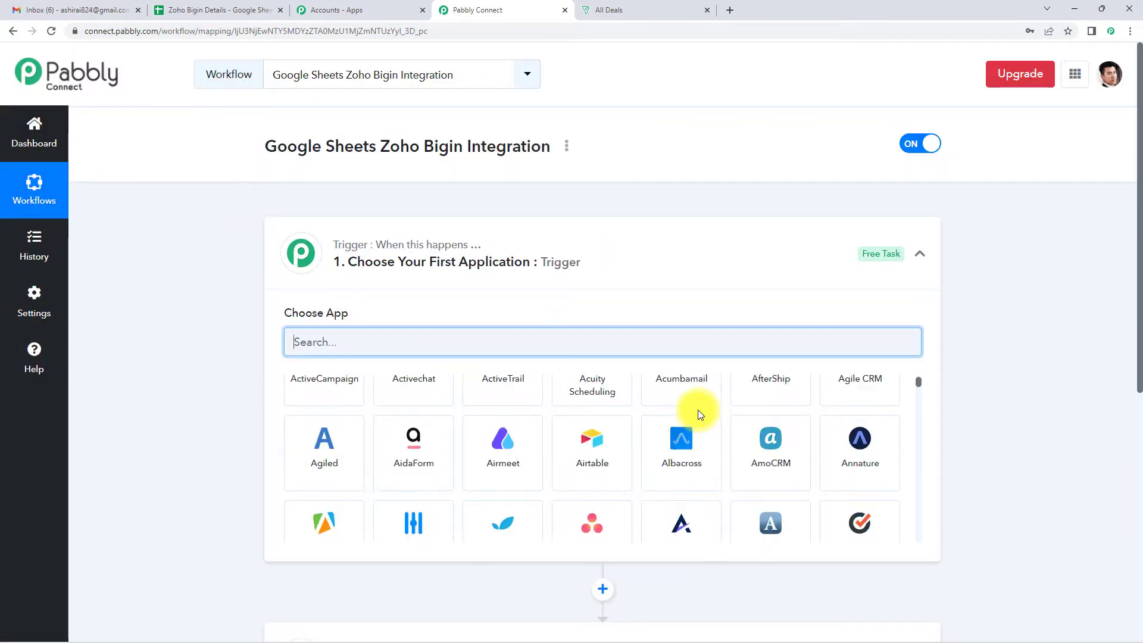
scroll(1055, 392, down, 3)
scroll(1055, 392, up, 1)
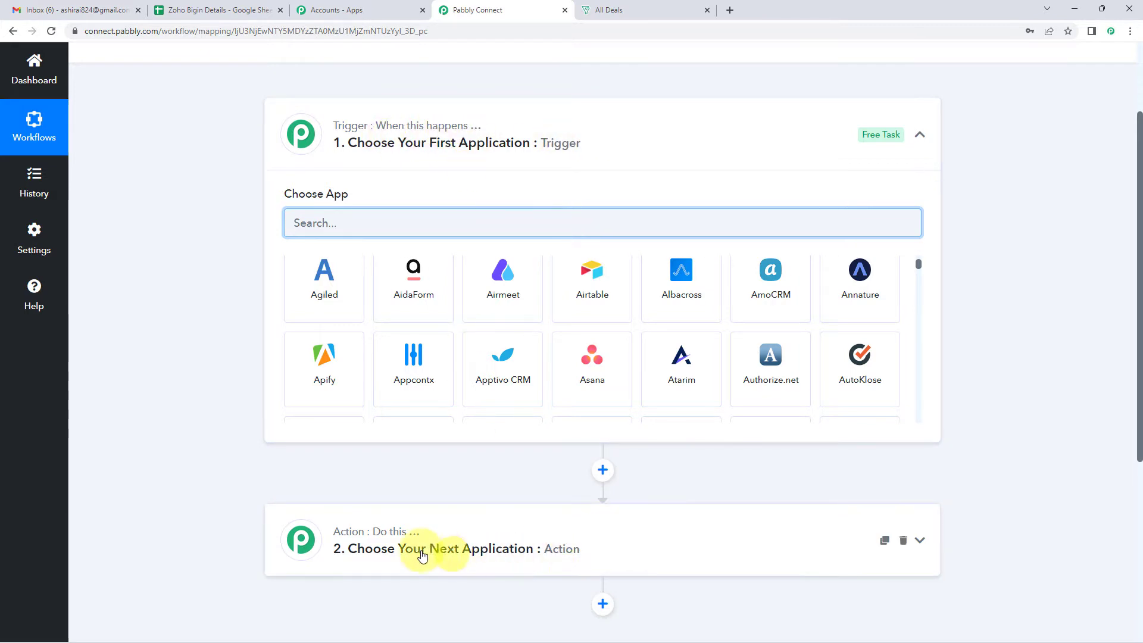
mouse_move(411, 535)
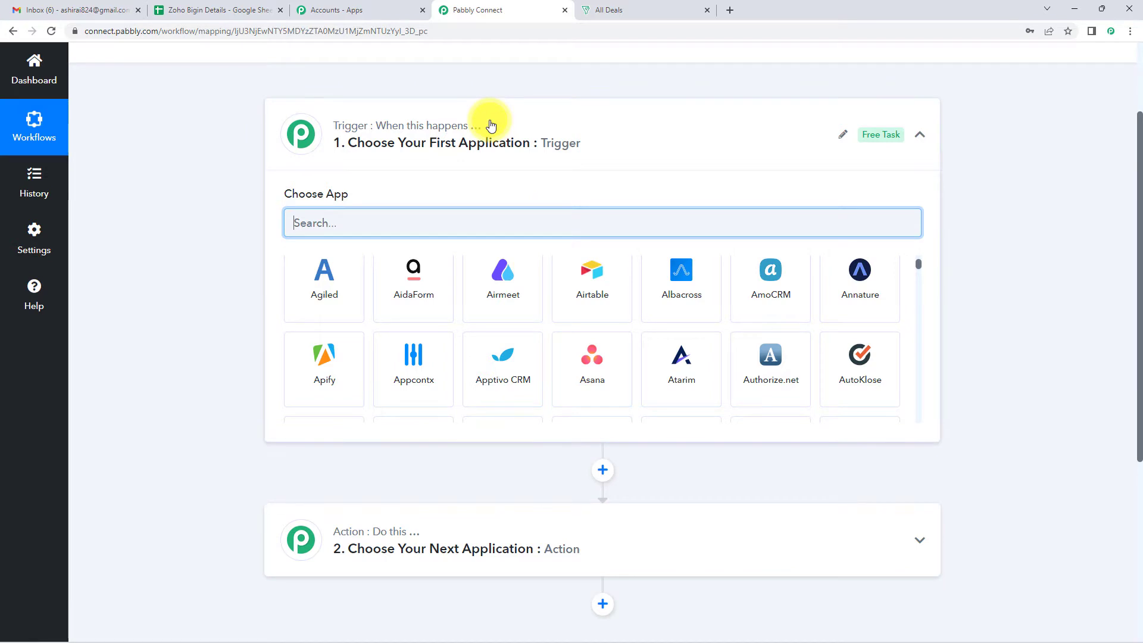
text(Google Sheets)
Set the Google Sheets trigger to New or Updated Spreadsheet Row and copy its webhook URL
click(312, 307)
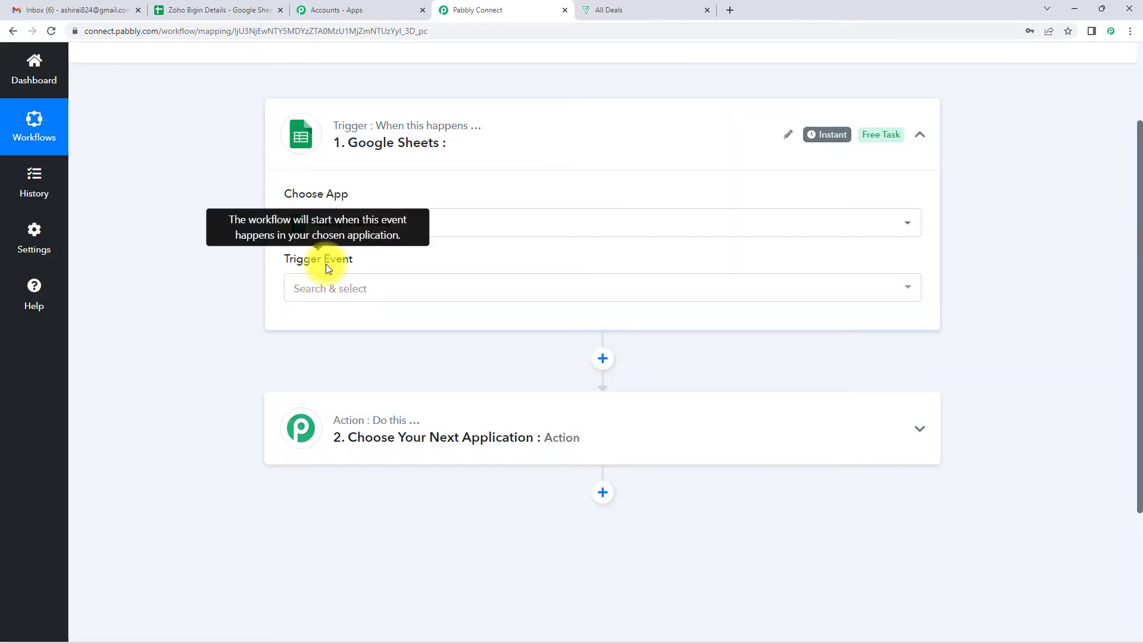
click(327, 288)
click(338, 356)
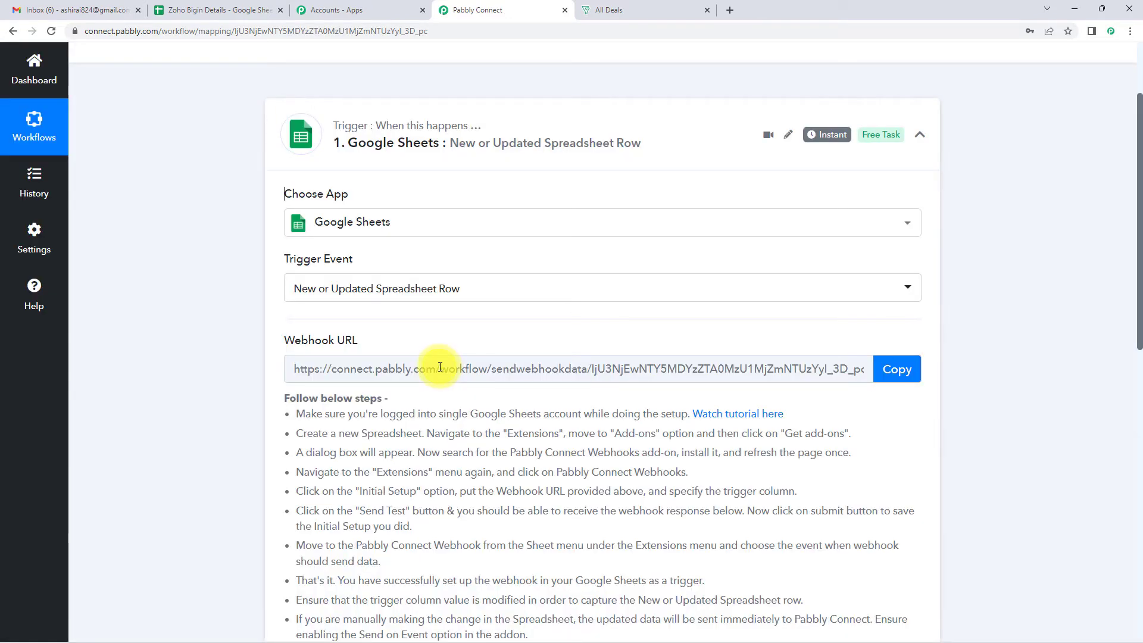
scroll(462, 342, down, 1)
mouse_move(288, 280)
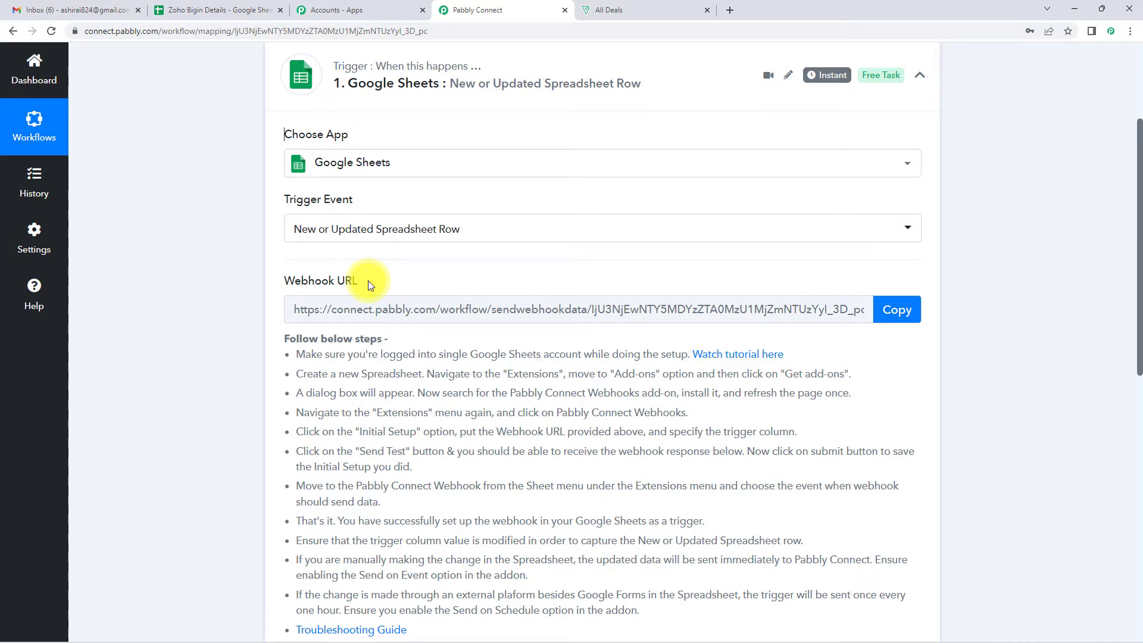
click(892, 311)
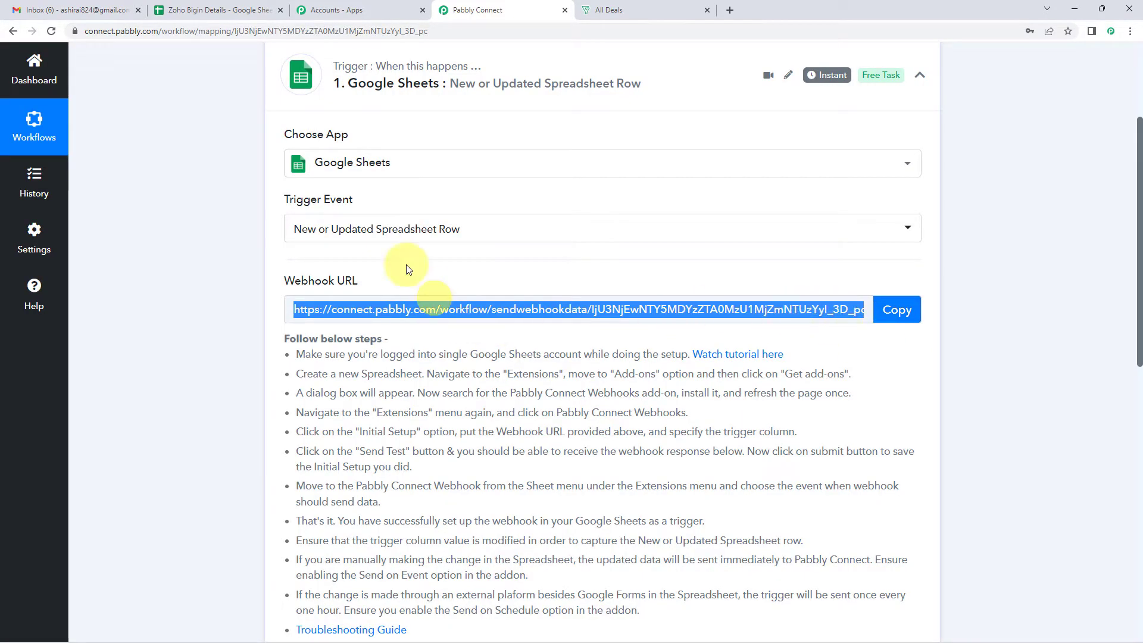
In the Zoho Bigin Details spreadsheet, delete the empty column G
click(228, 17)
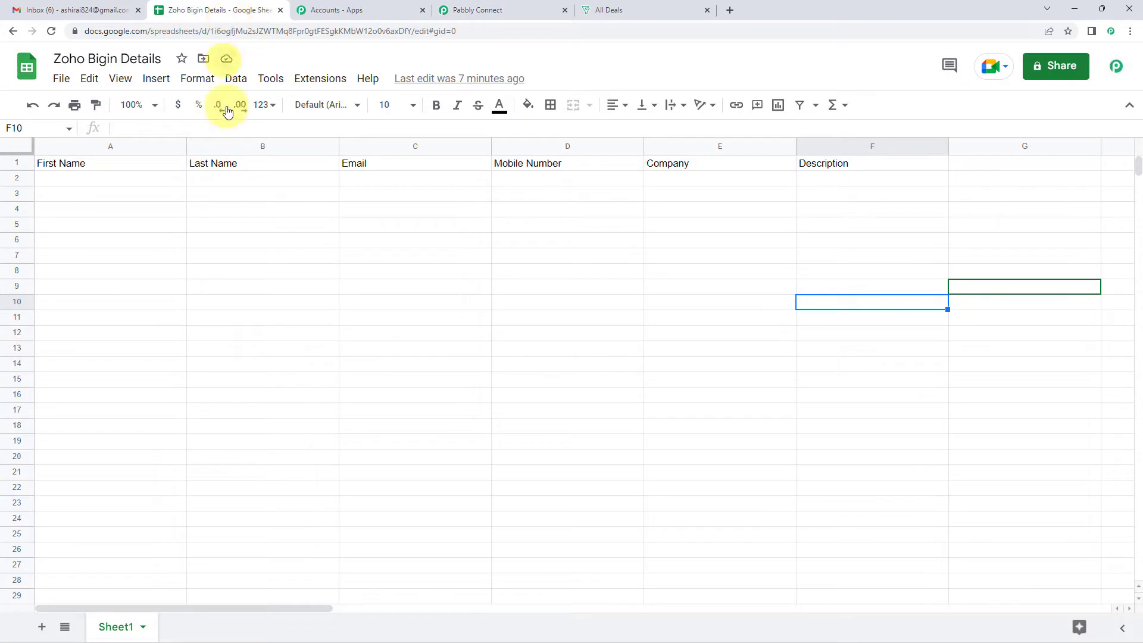
click(309, 271)
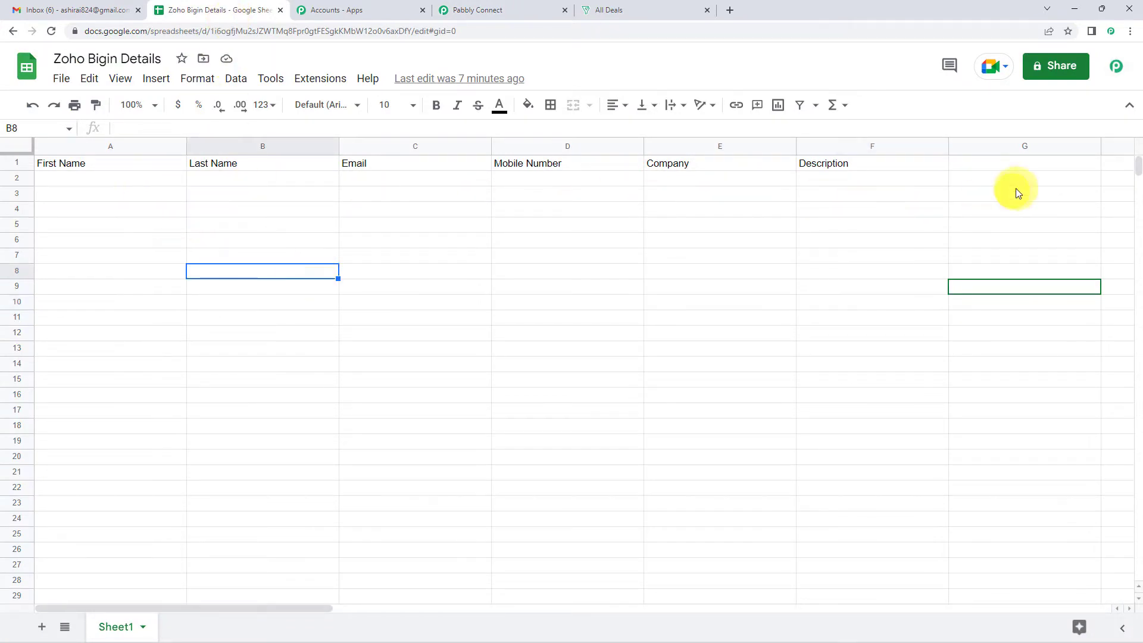
right_click(1037, 147)
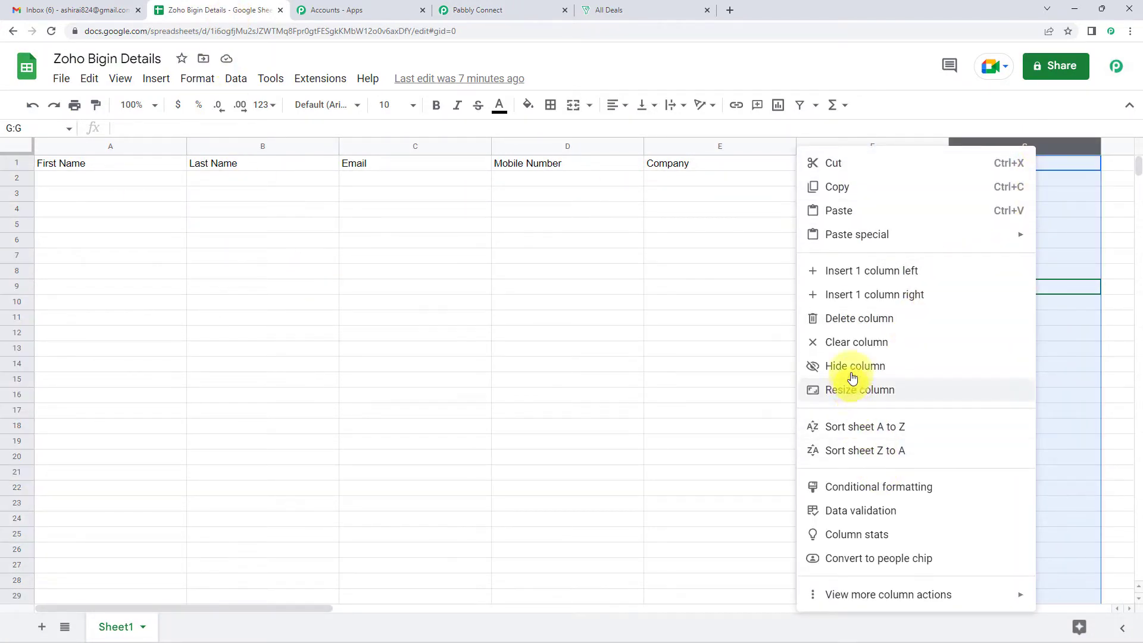
click(851, 325)
click(696, 363)
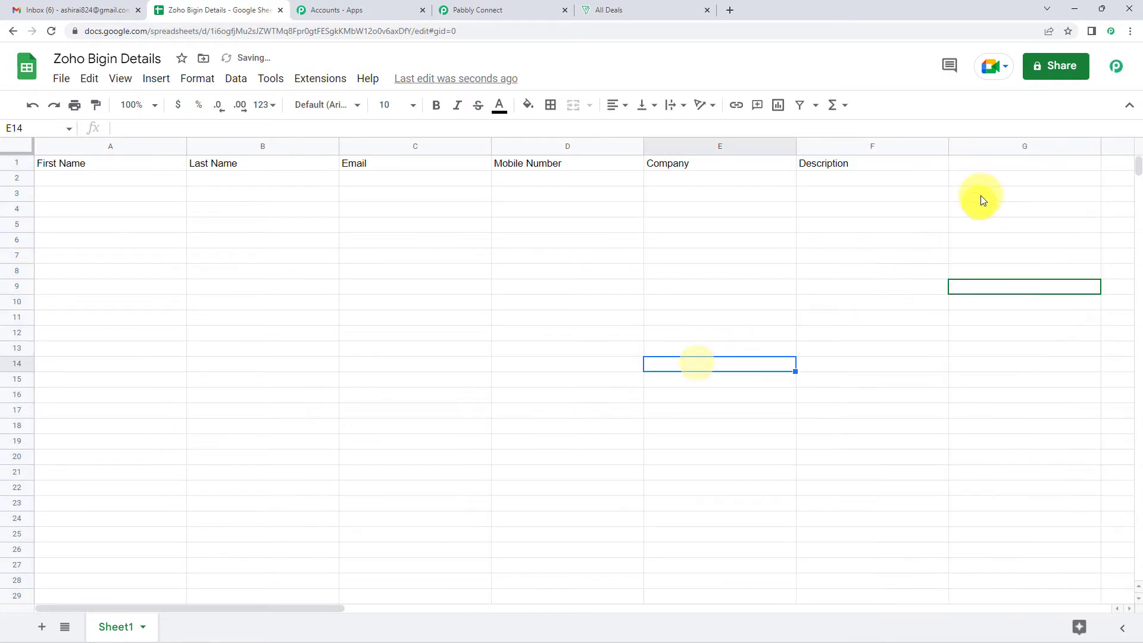
key(Right)
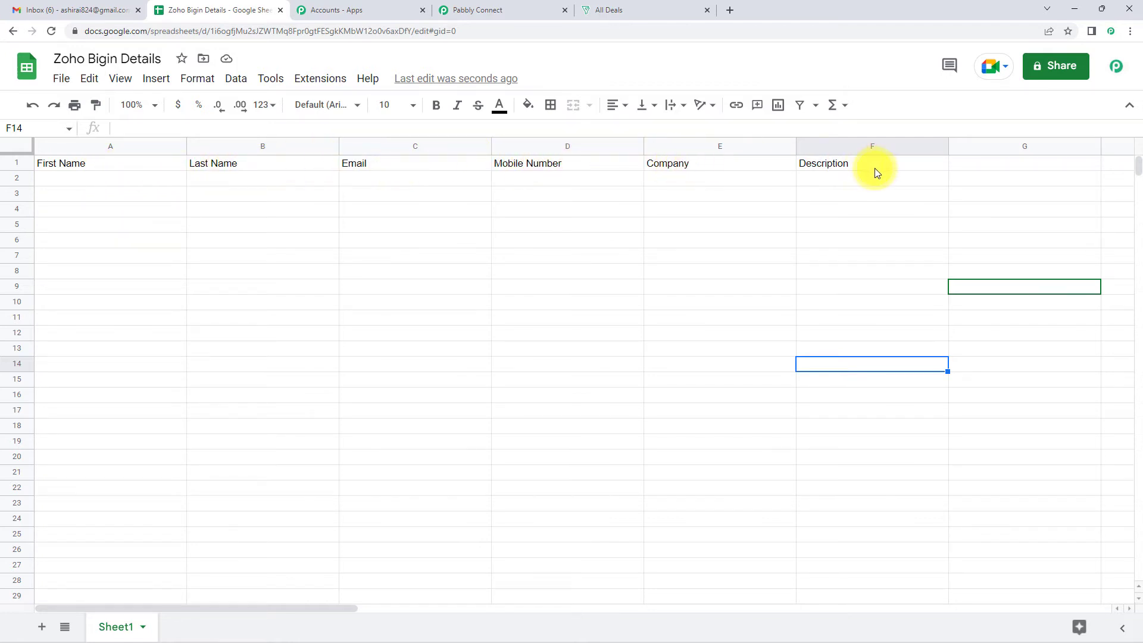
click(314, 83)
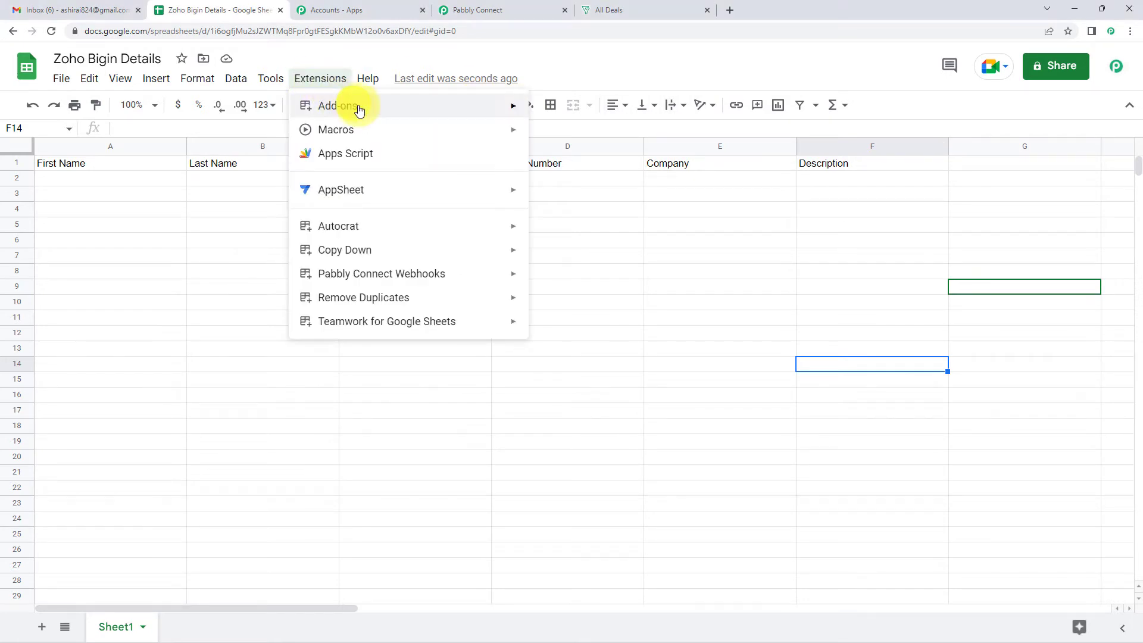
mouse_move(374, 111)
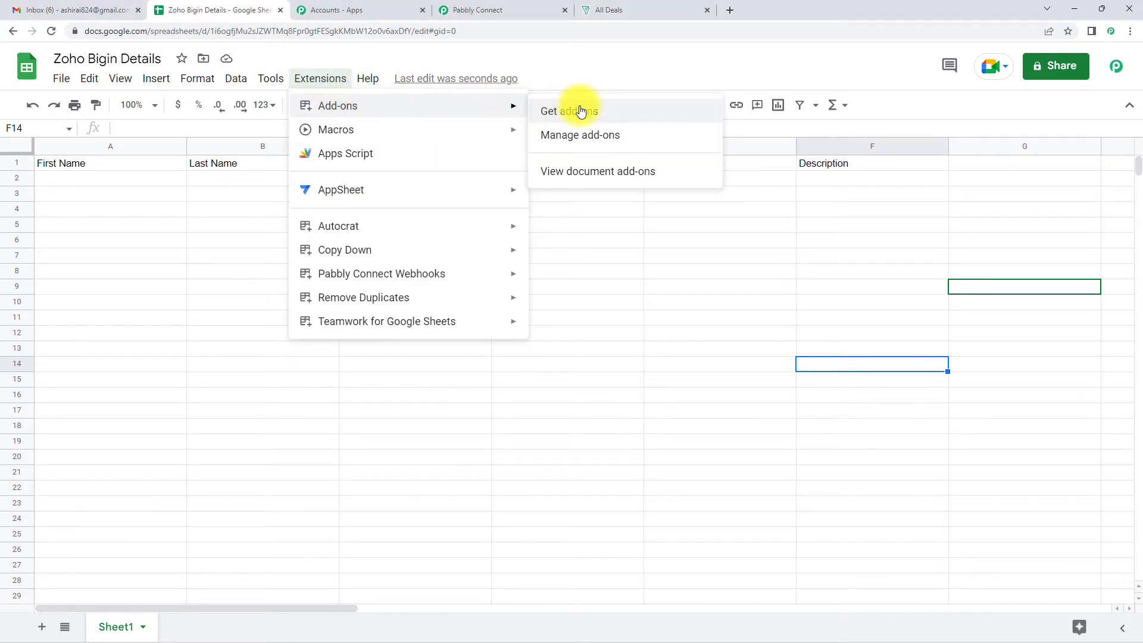
click(582, 111)
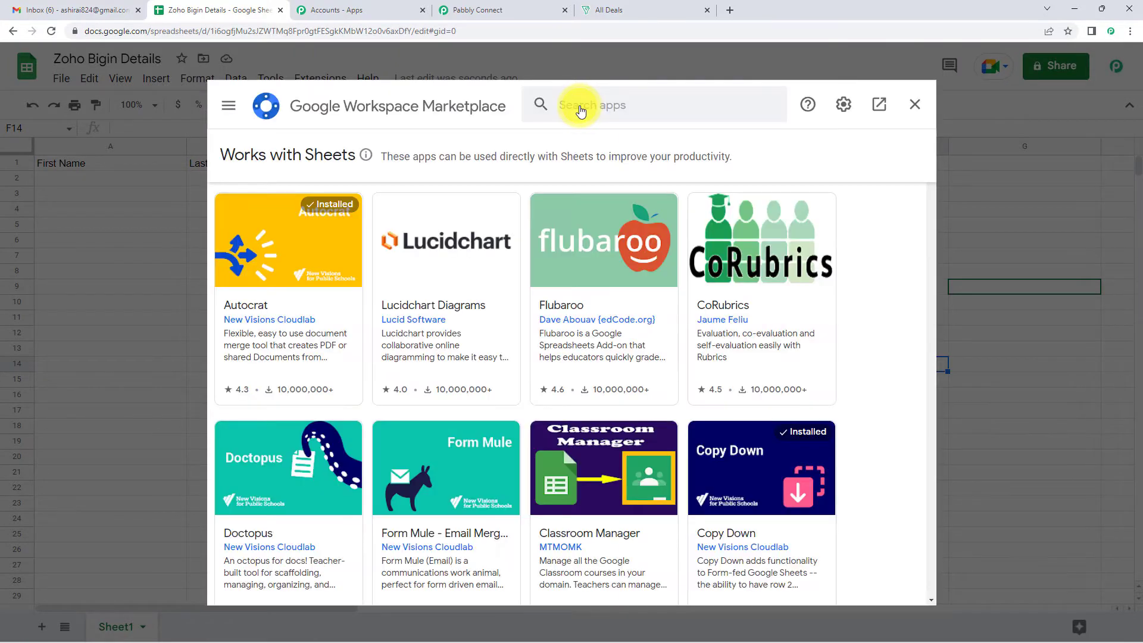
click(605, 108)
text(pa)
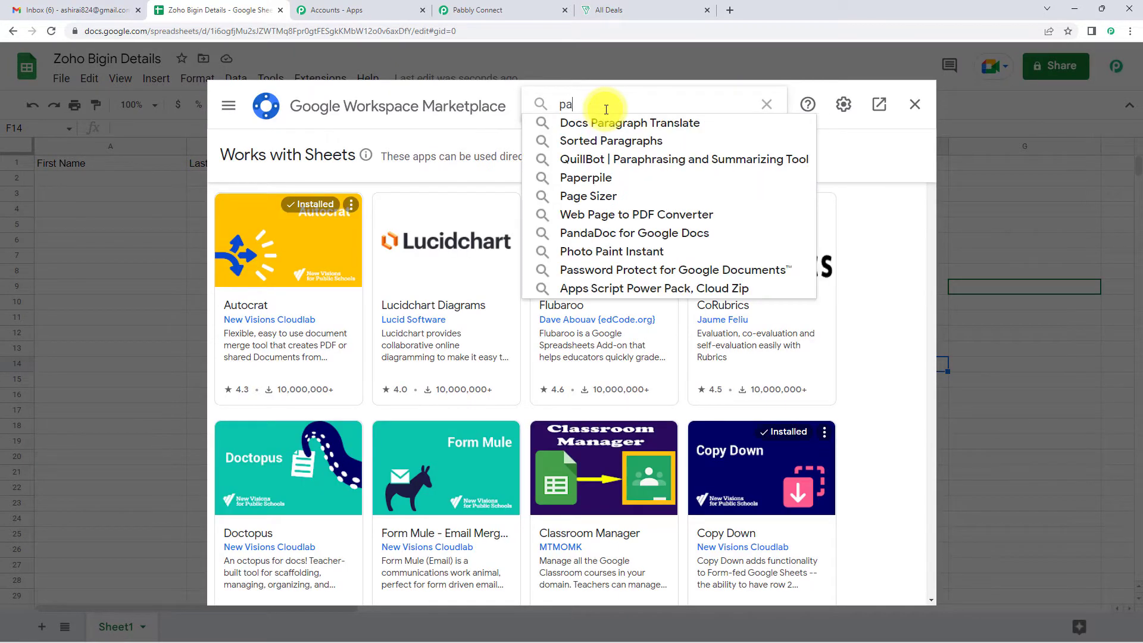
text(bbly)
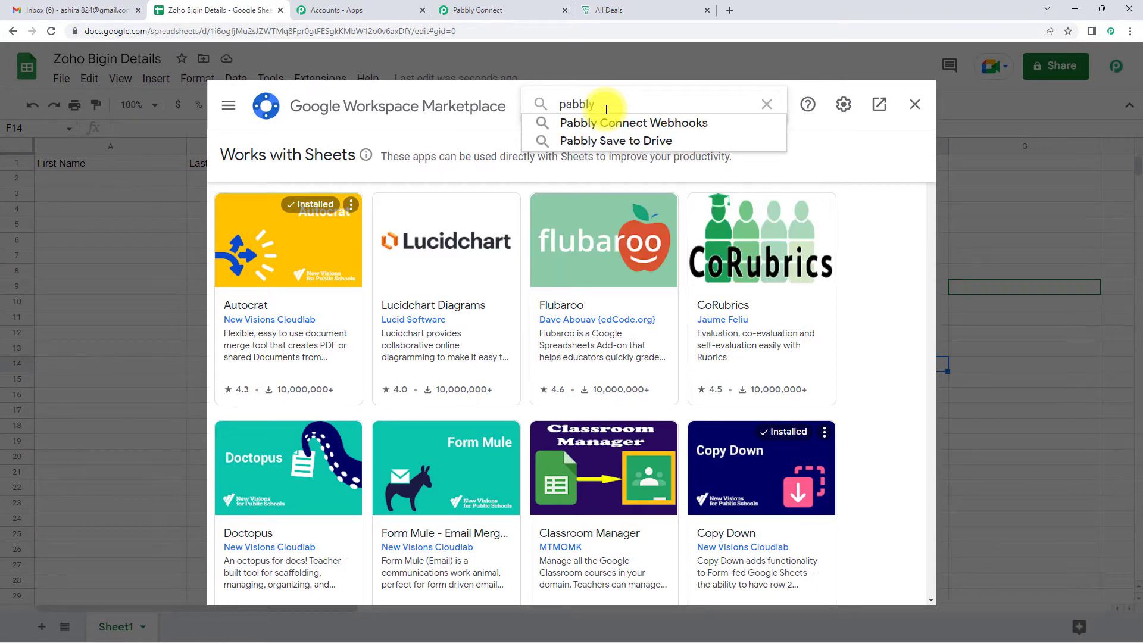
click(623, 124)
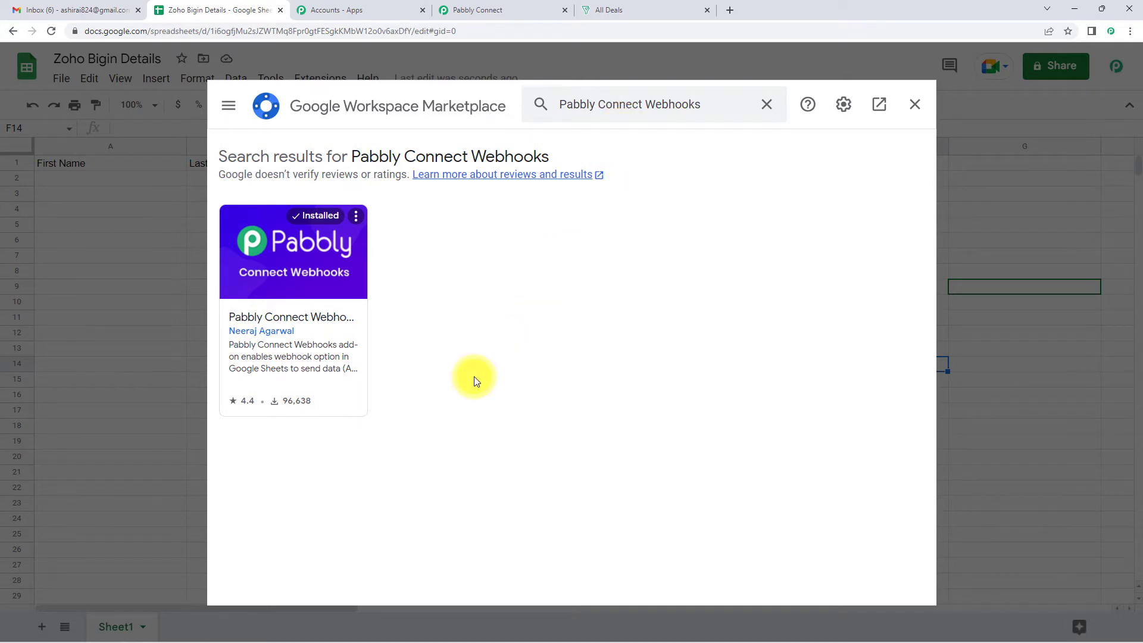
click(916, 107)
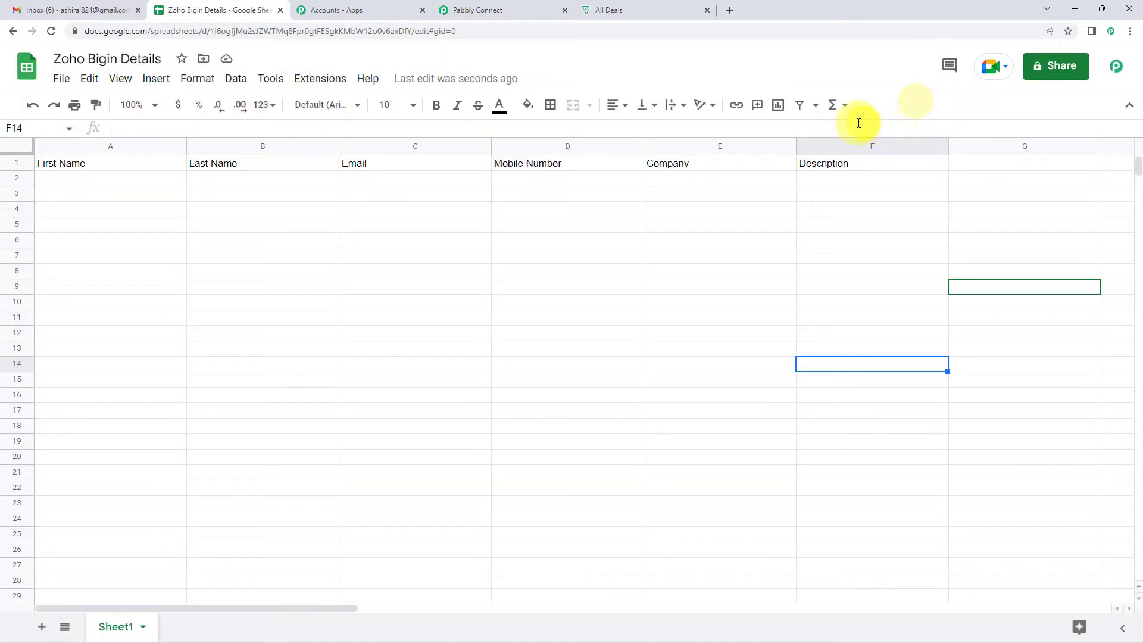
Open the Pabbly Connect Webhooks initial setup and clear the old webhook URL
click(328, 84)
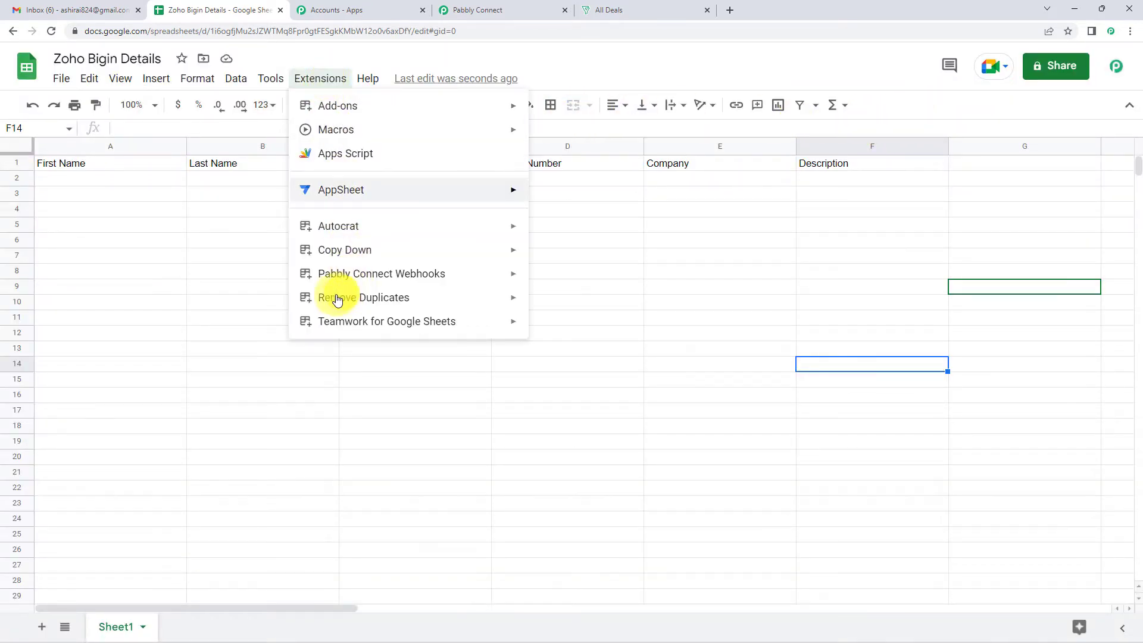
mouse_move(405, 279)
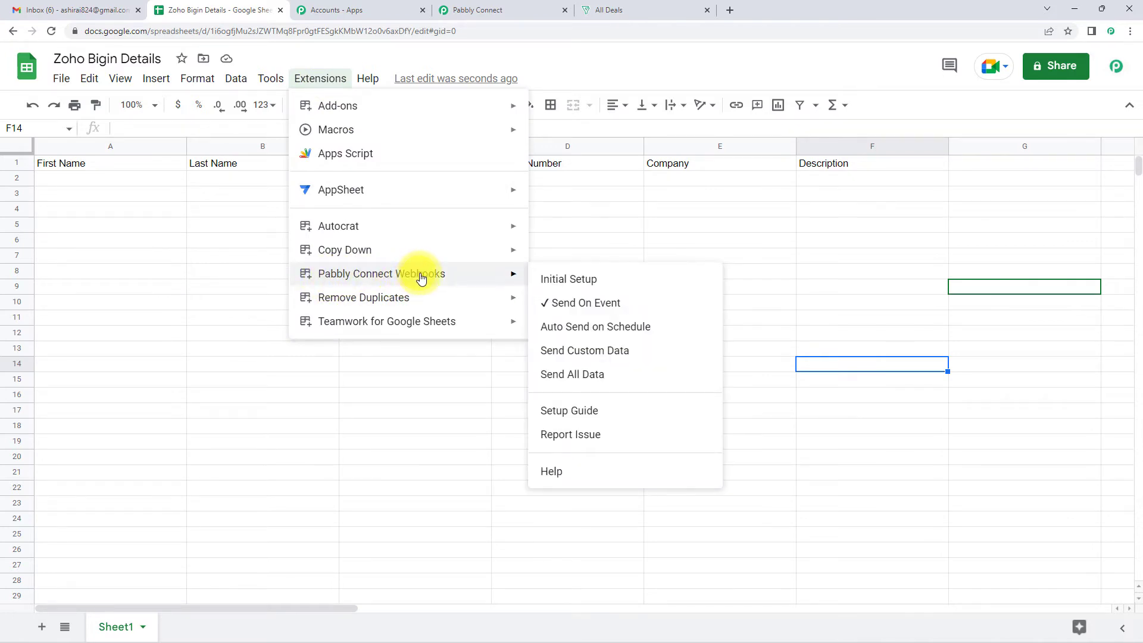
click(593, 281)
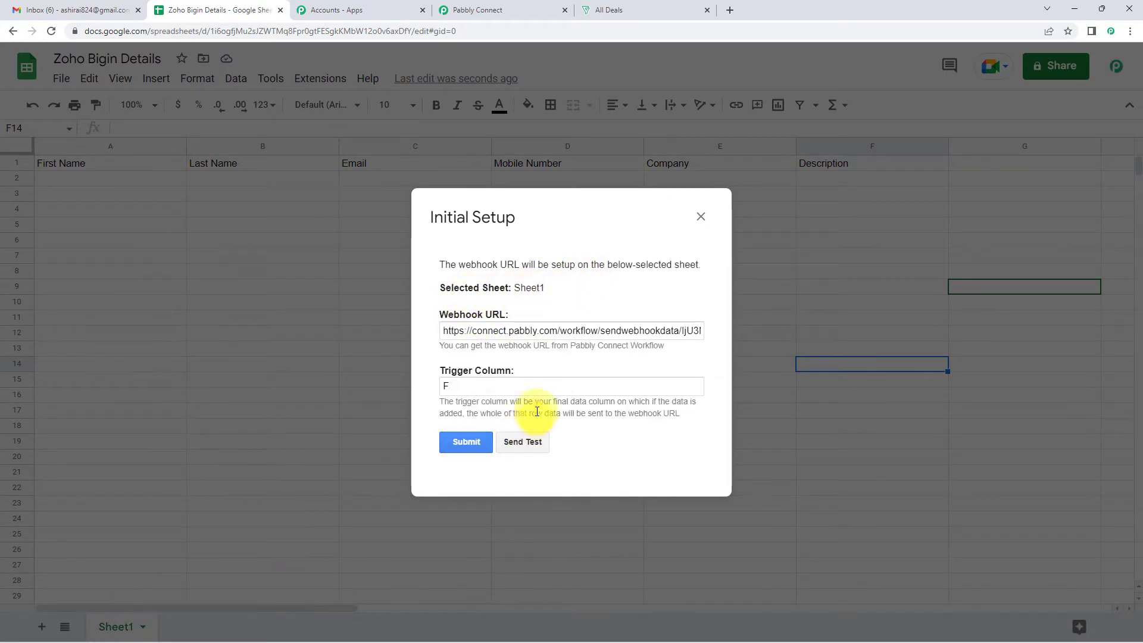
drag(444, 330, 811, 326)
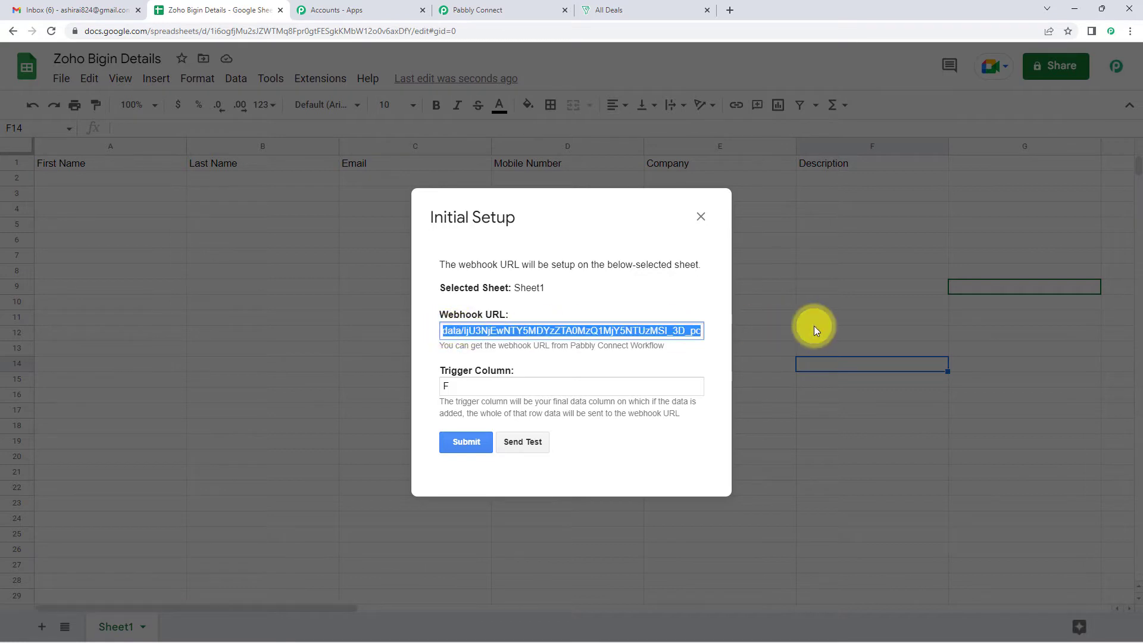
key(BackSpace)
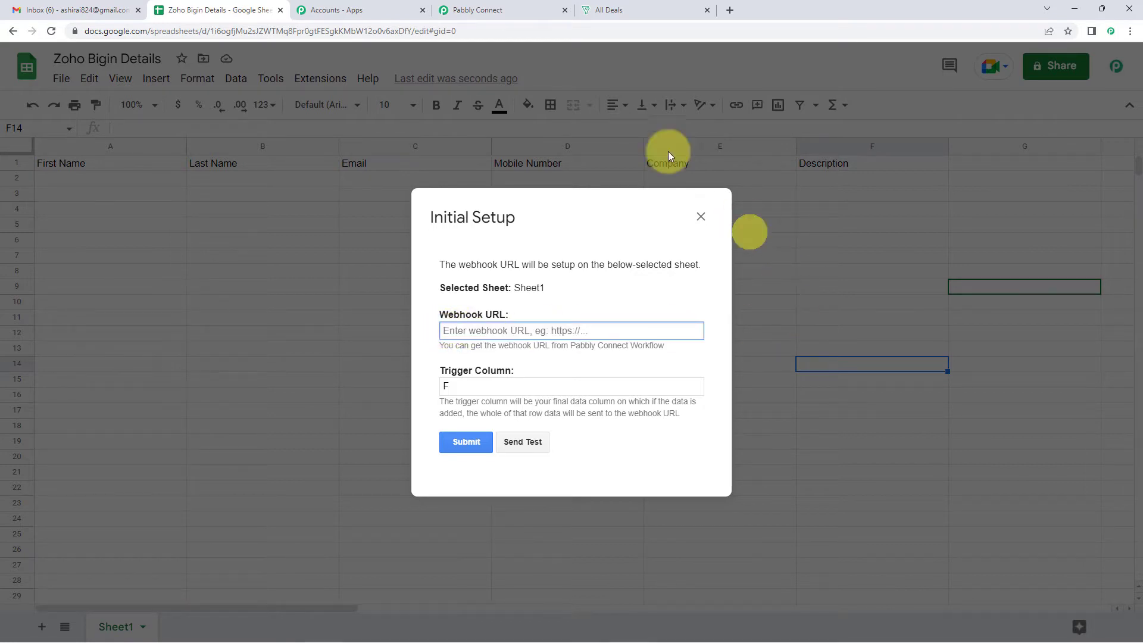
Paste the workflow's copied webhook URL, submit the setup, and close the window
click(502, 7)
click(889, 309)
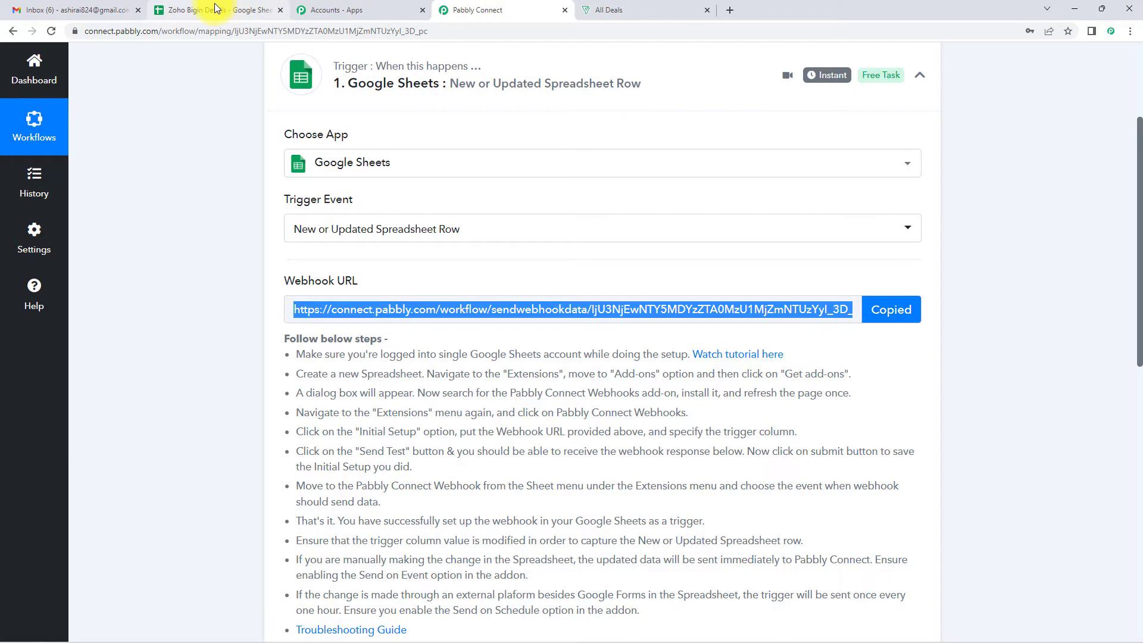
click(222, 10)
key(ctrl+v)
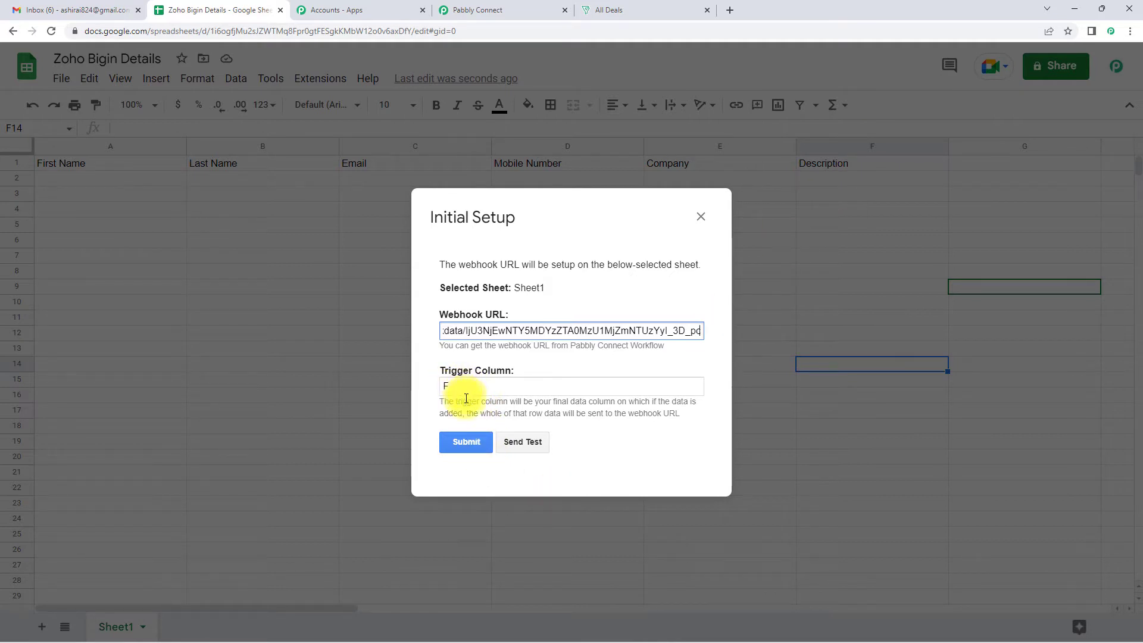
click(464, 445)
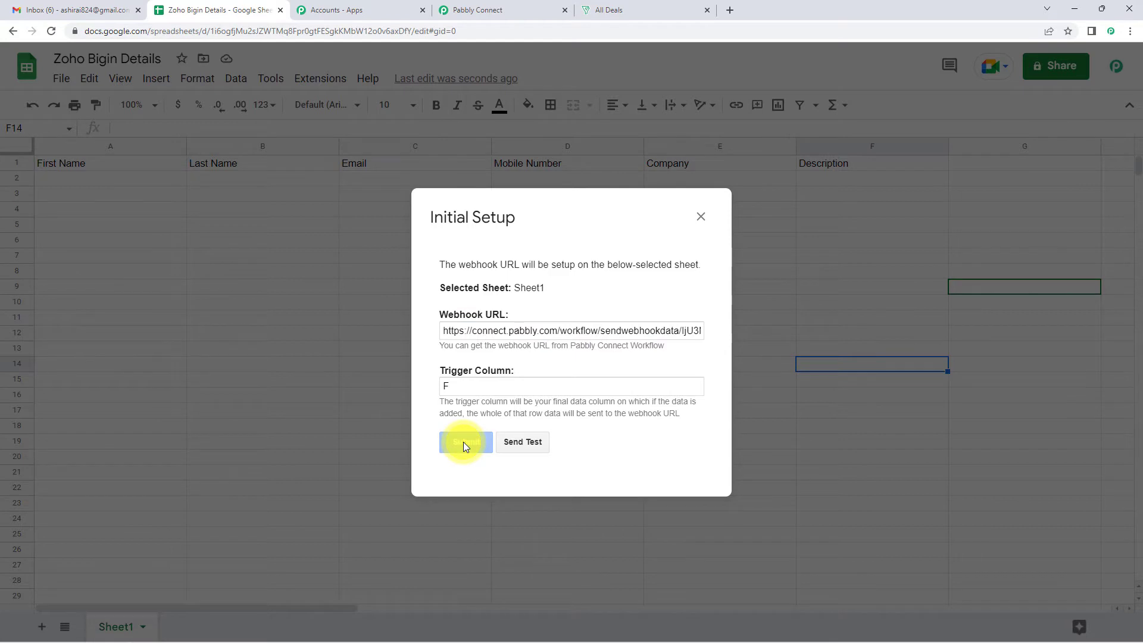
scroll(638, 332, down, 2)
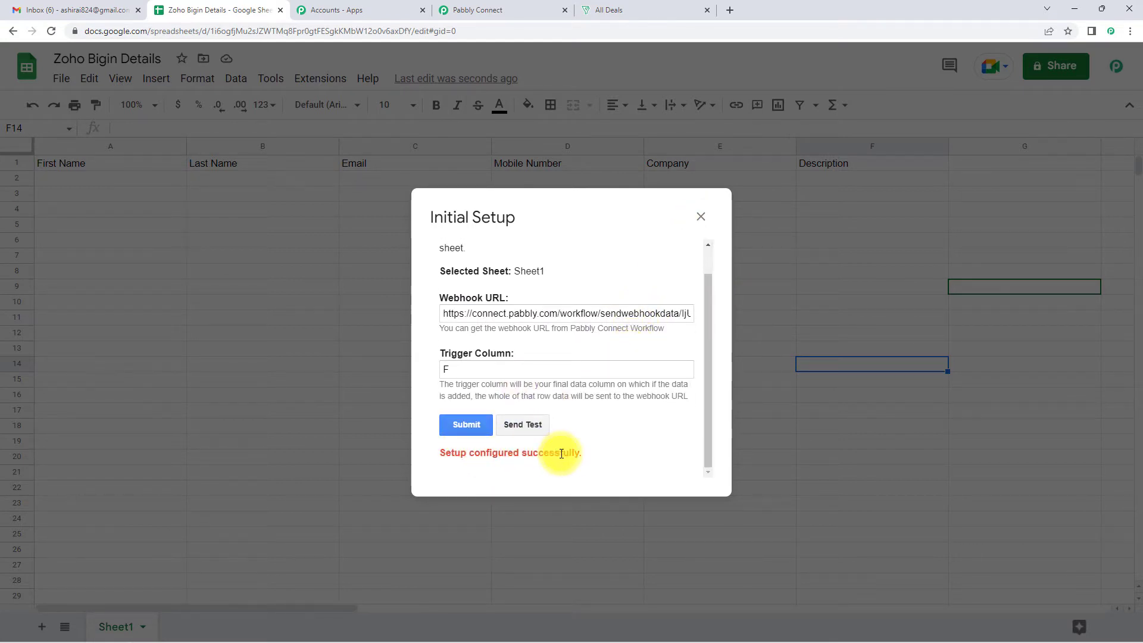
click(701, 216)
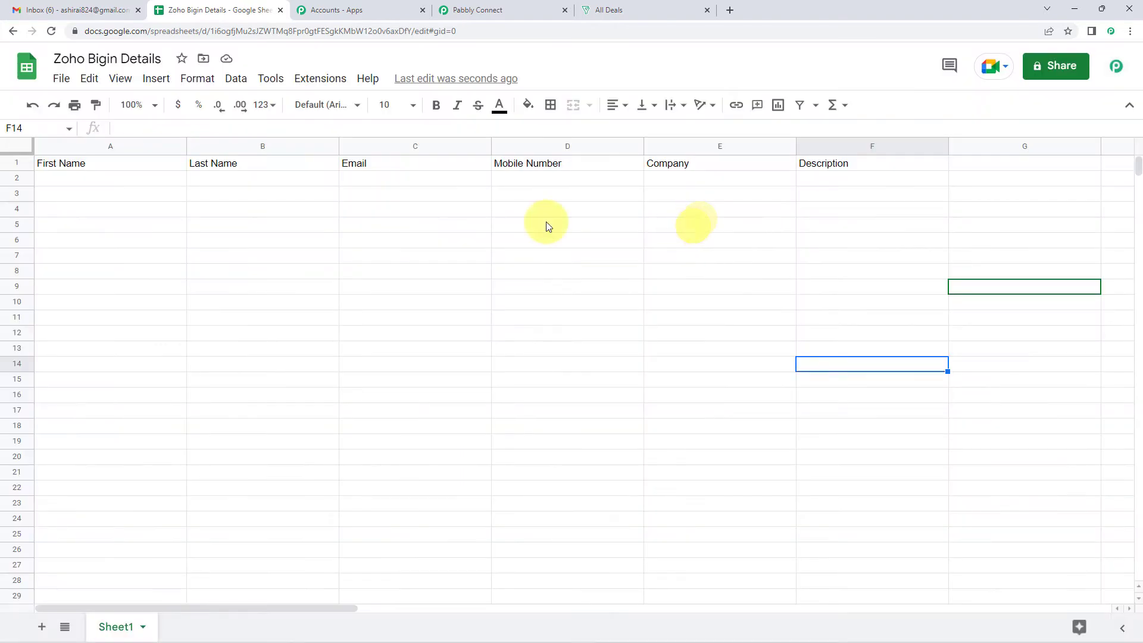
click(518, 9)
scroll(534, 352, down, 6)
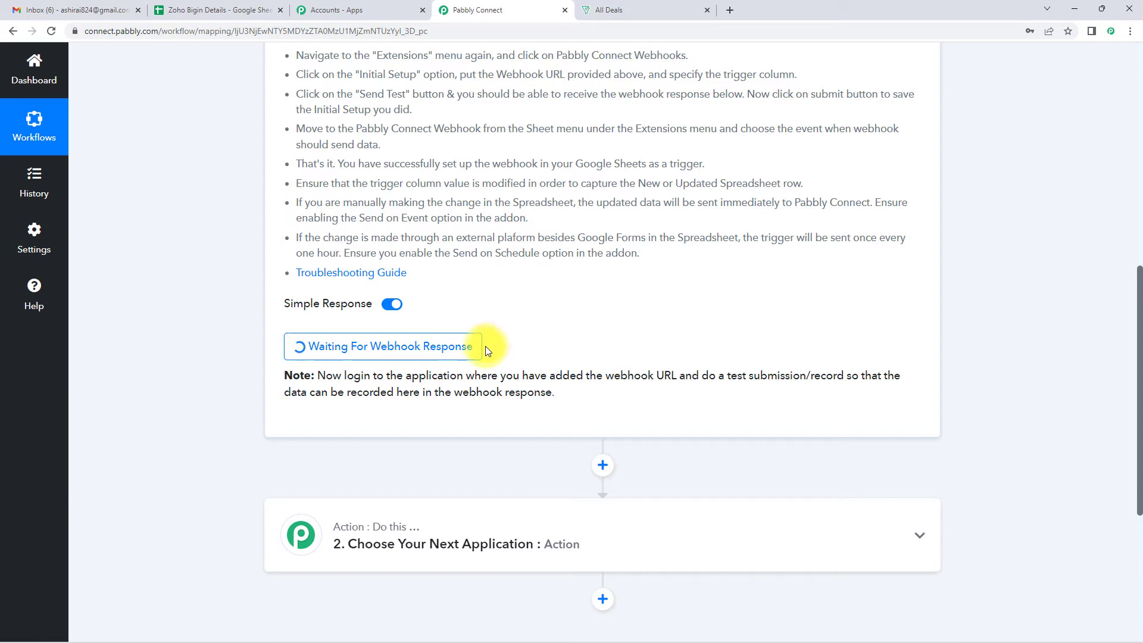
click(196, 20)
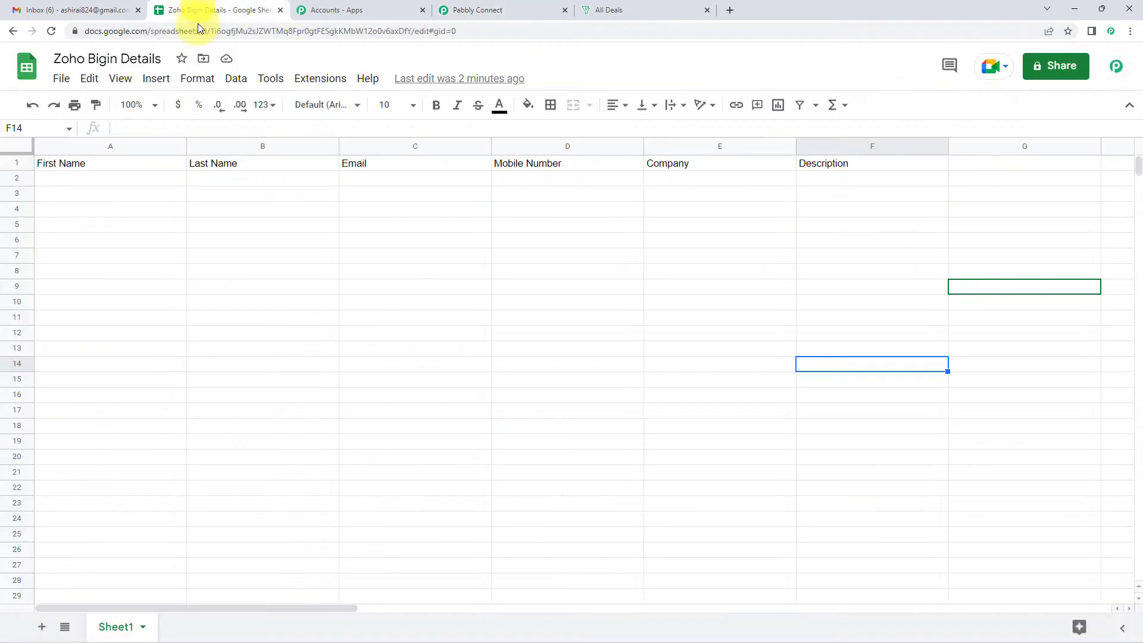
Enter first name 'Test User' in A2 and last name 'Pabbly' in B2
click(155, 180)
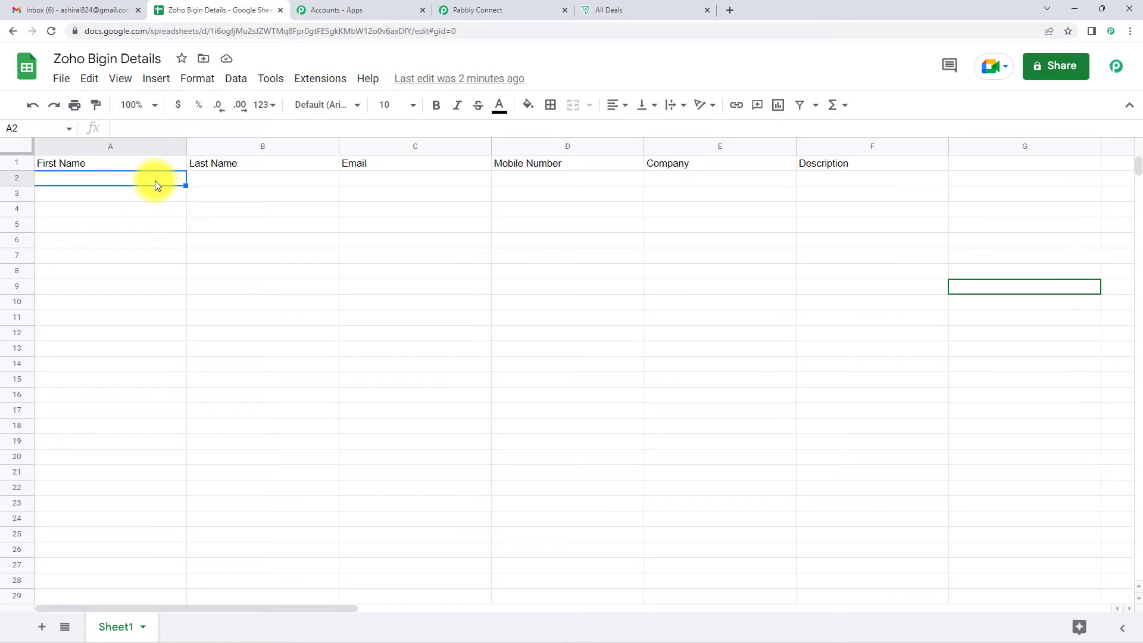
text(Teat)
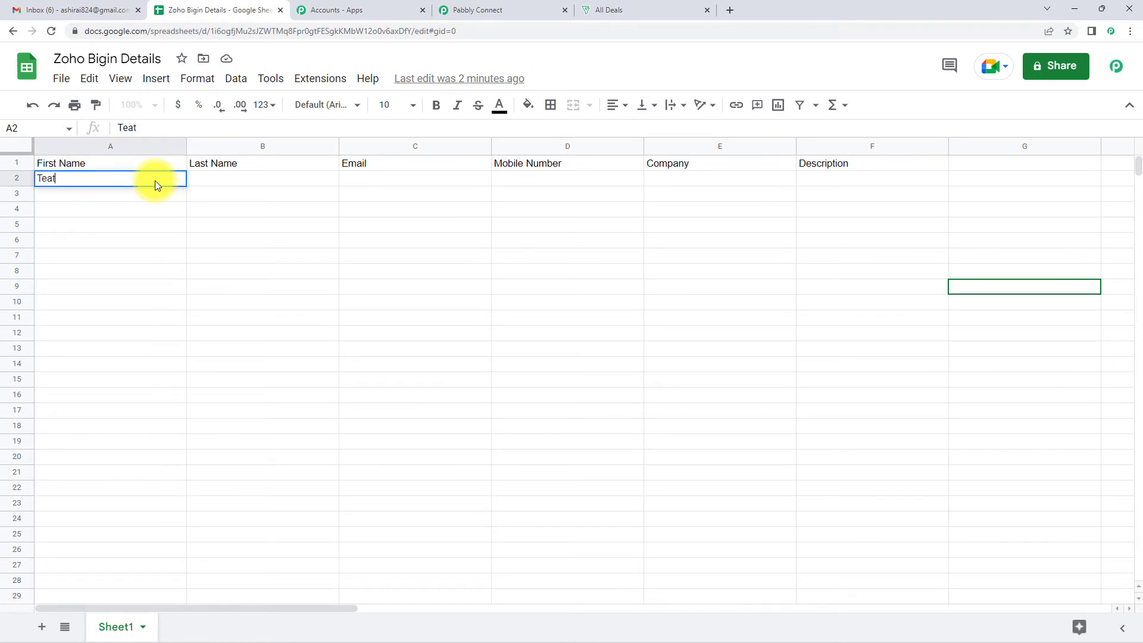
key(BackSpace)
key(BackSpace)
text(st User)
click(204, 181)
text(Pabbly)
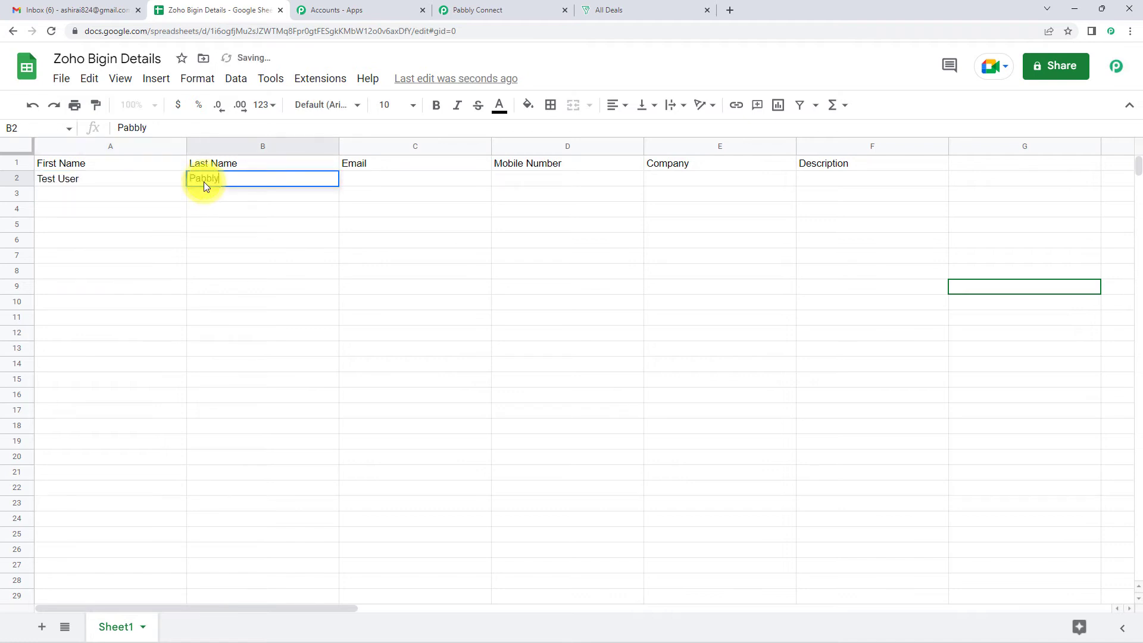
double_click(355, 182)
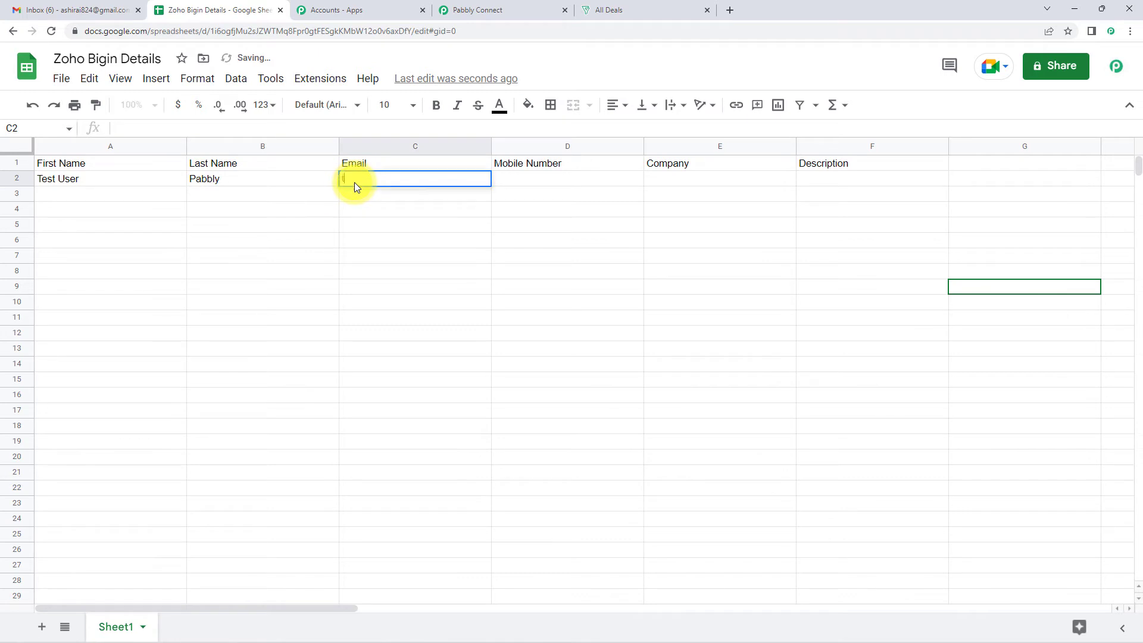
Fill C2–F2 with the contact's e-mail, mobile number, 'Pabbly Connect' and 'New Subscriber'
key(BackSpace)
key(BackSpace)
key(BackSpace)
key(Tab)
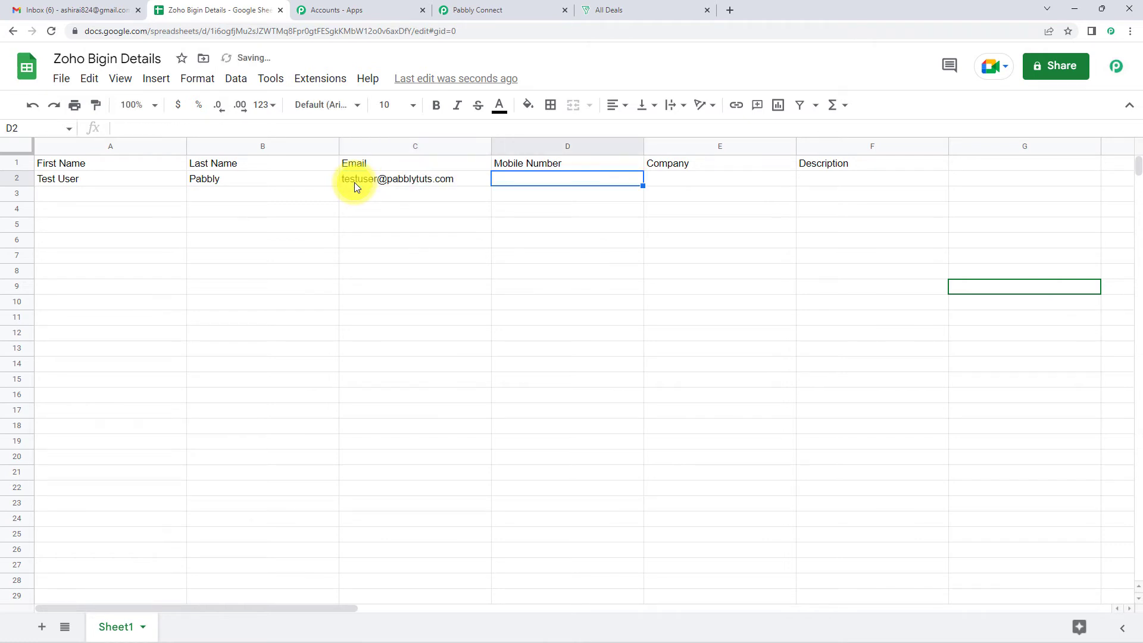
text(9111)
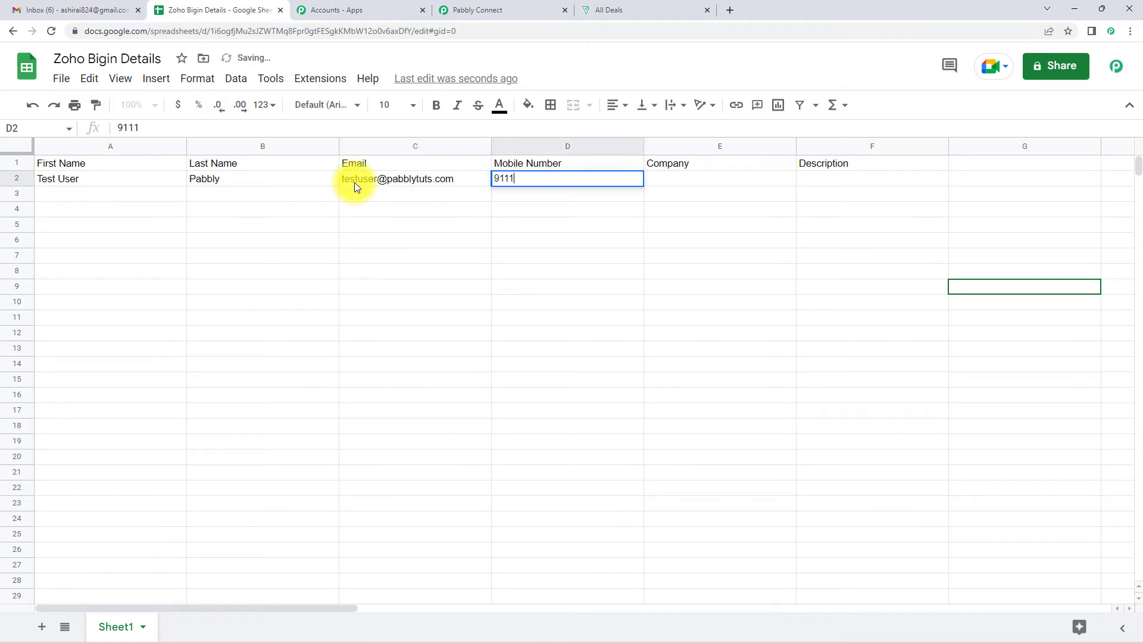
text(111111)
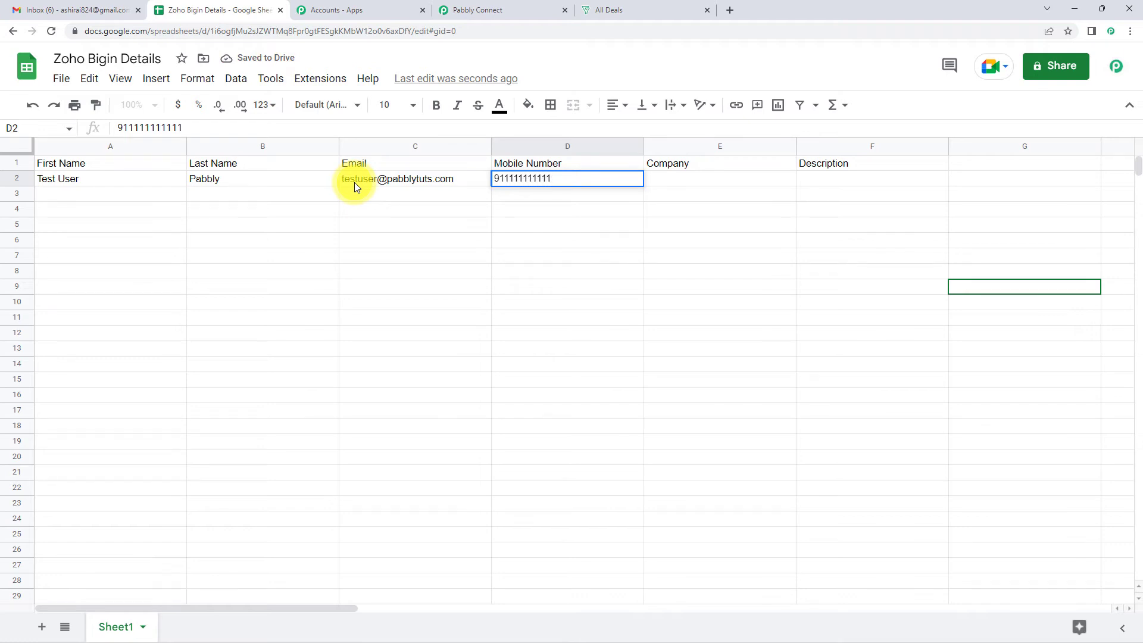
key(Tab)
text(Pabbly Connect)
key(Tab)
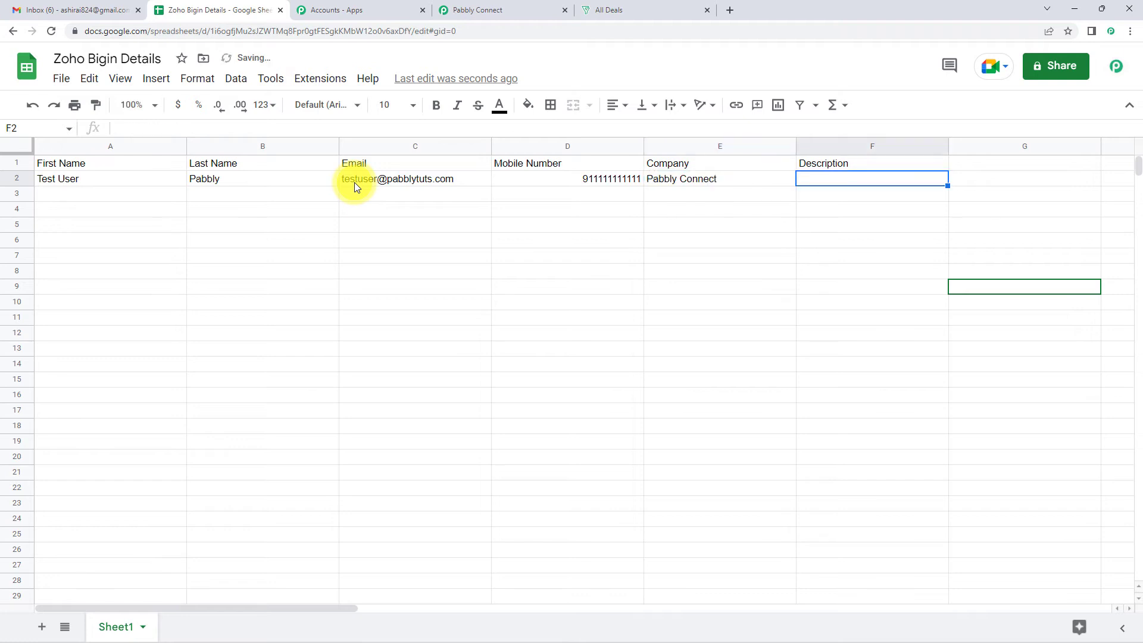
text(New Subscribe)
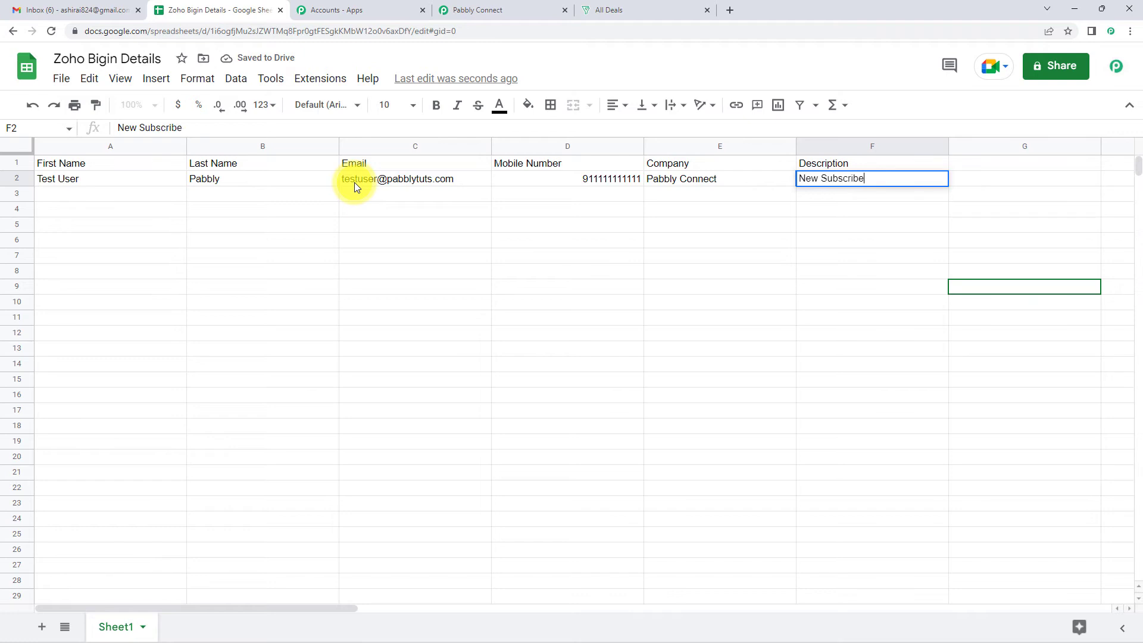
text(r)
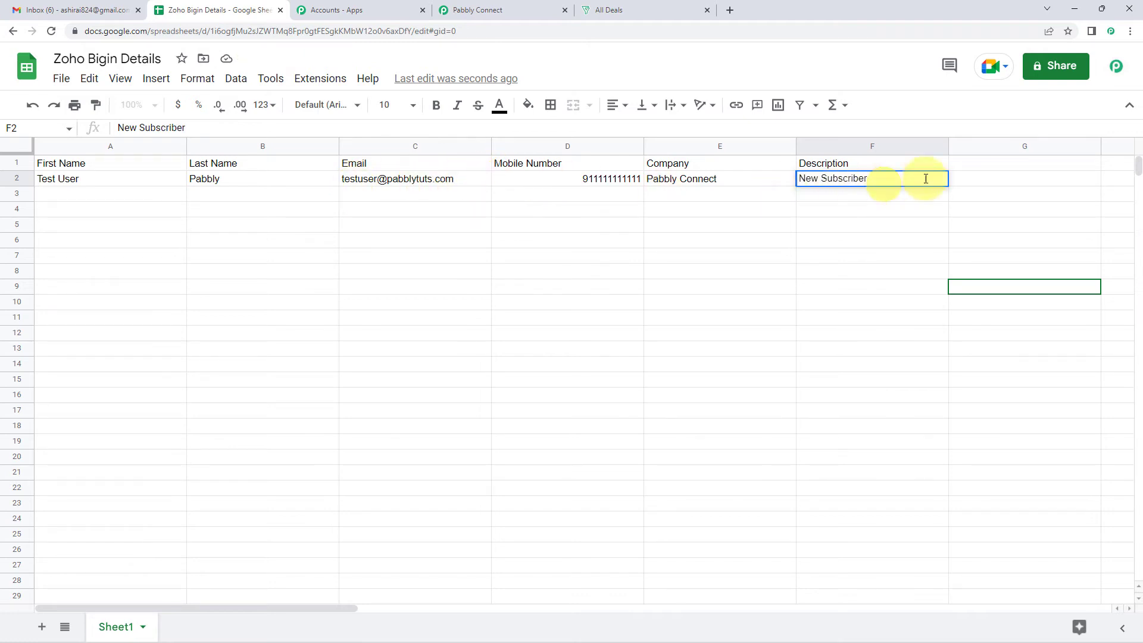
click(988, 177)
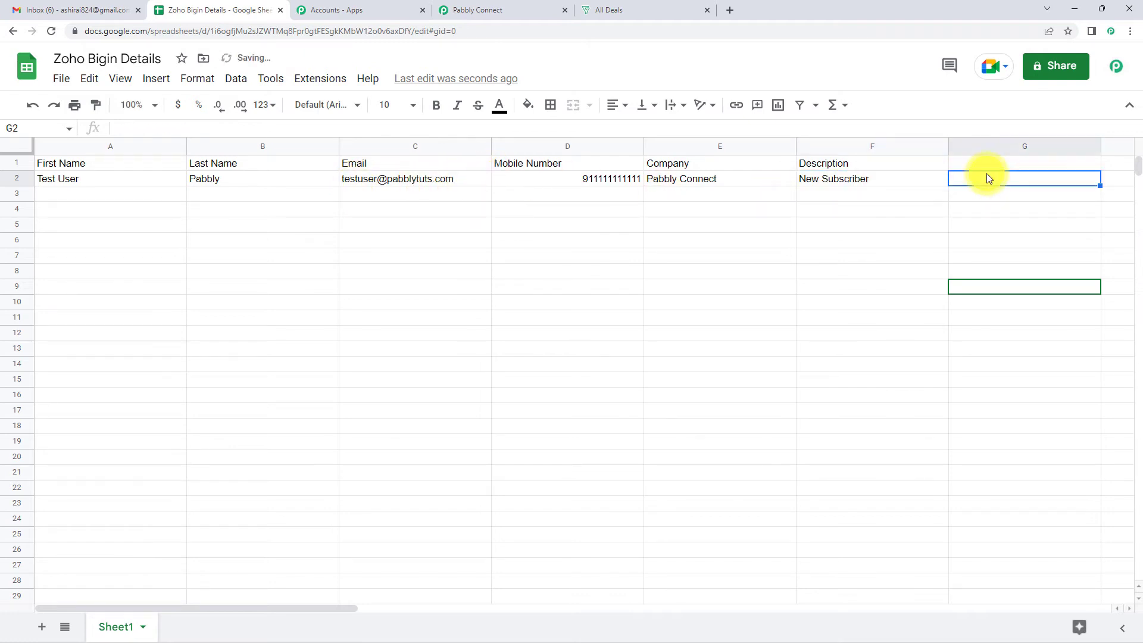
Reopen the Pabbly Connect Webhooks initial setup from the Extensions menu
click(323, 79)
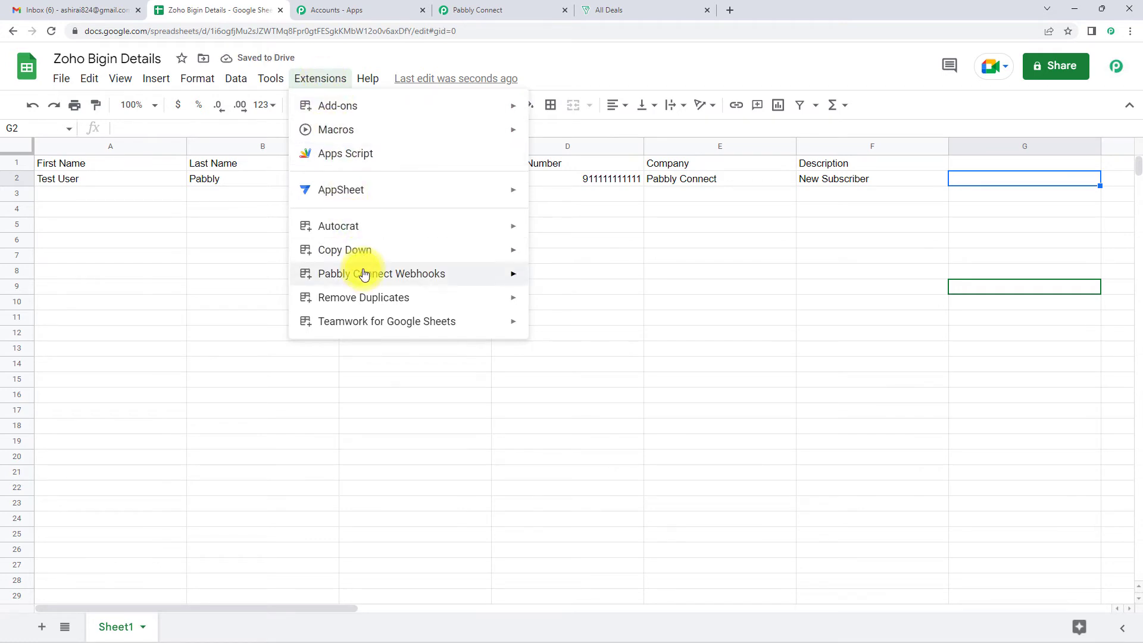
mouse_move(365, 274)
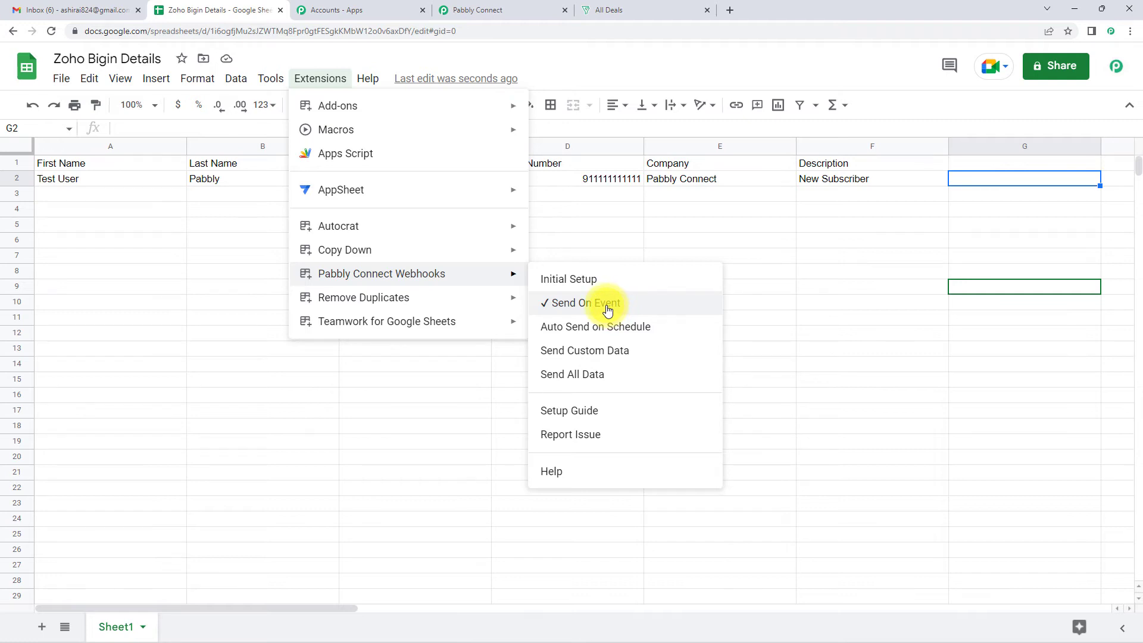
click(575, 280)
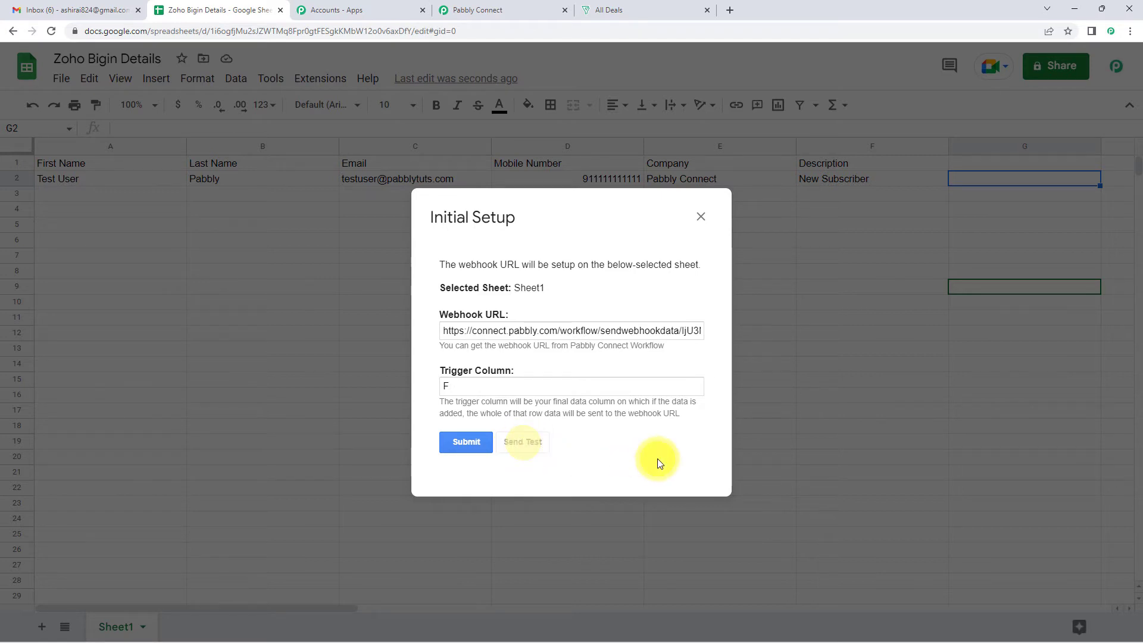
Resubmit the webhook setup and review the row 2 data received by the Pabbly Connect trigger
click(470, 455)
click(487, 7)
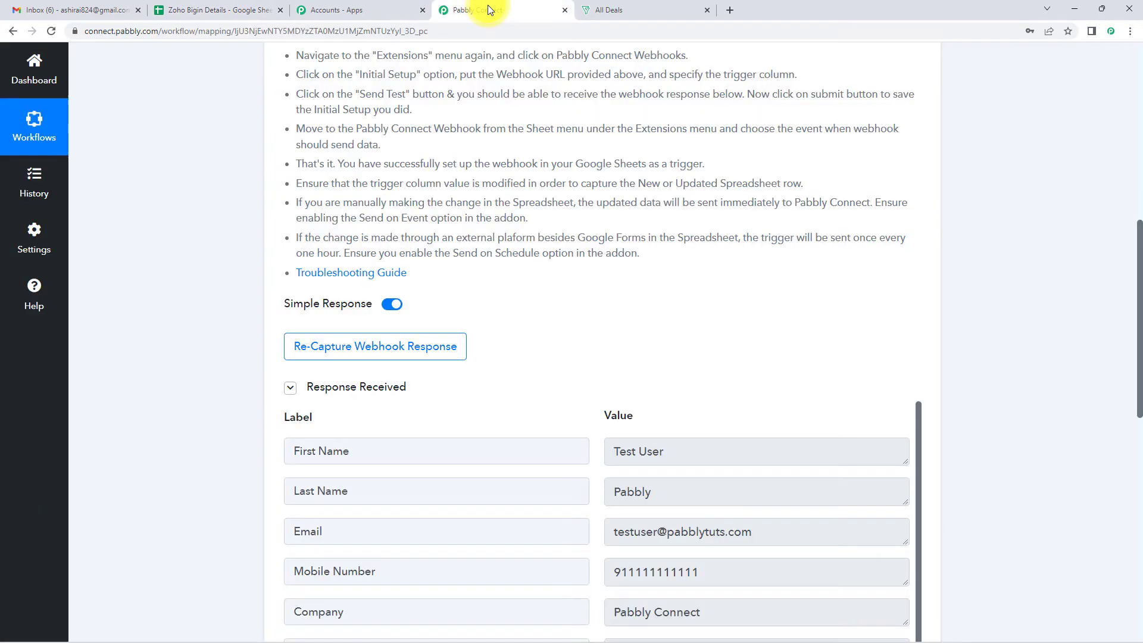
scroll(1006, 307, down, 3)
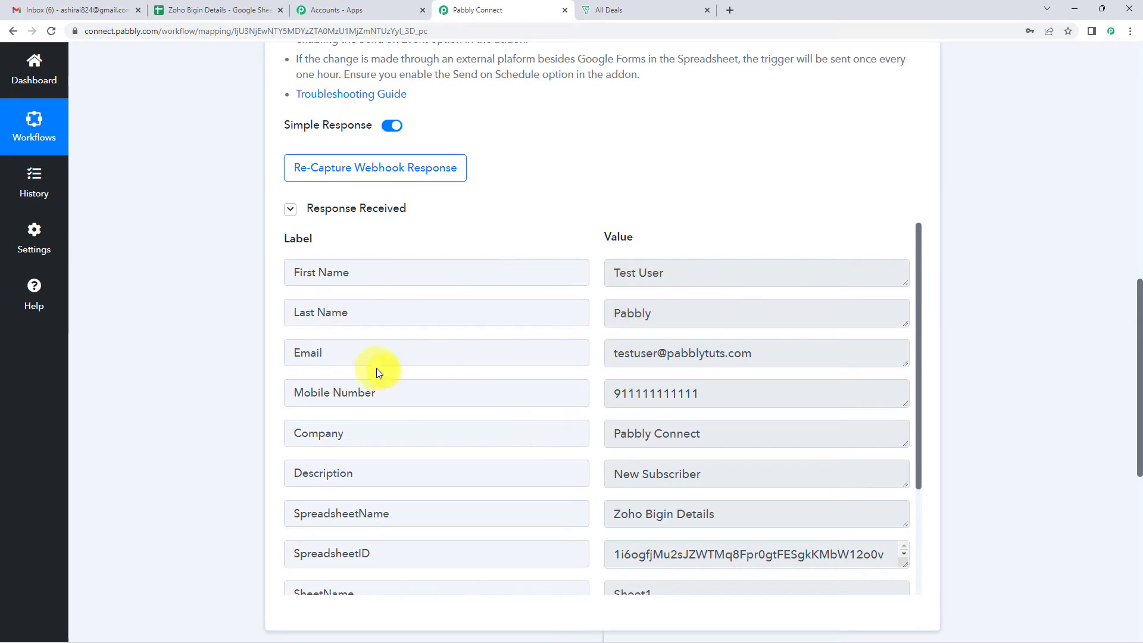
scroll(729, 362, down, 1)
scroll(732, 364, down, 1)
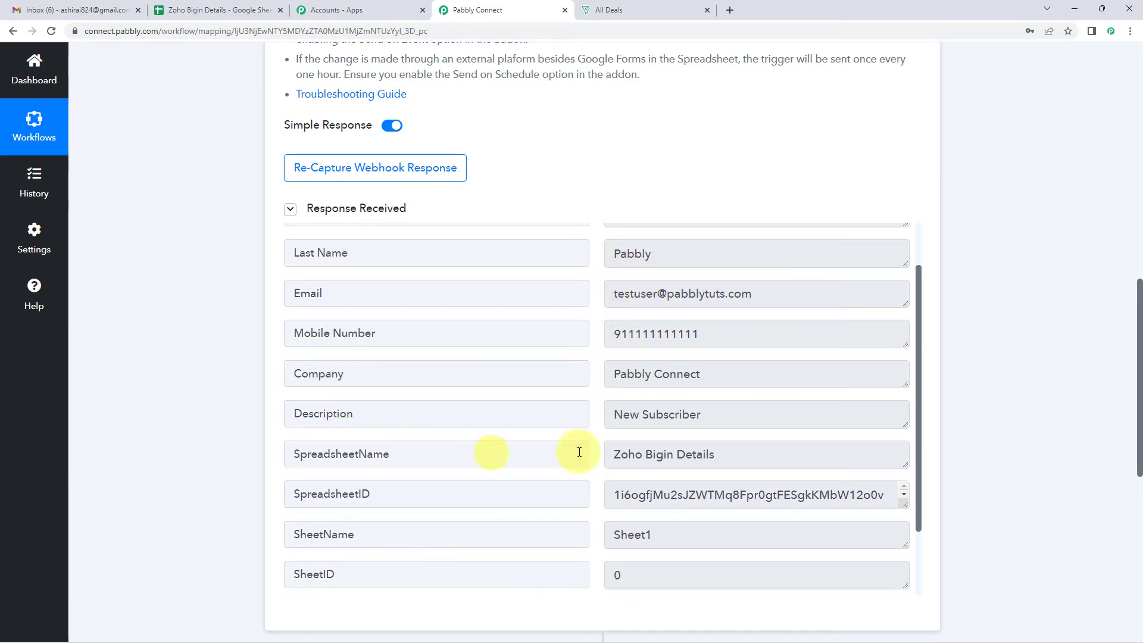
scroll(642, 454, down, 1)
scroll(642, 455, down, 1)
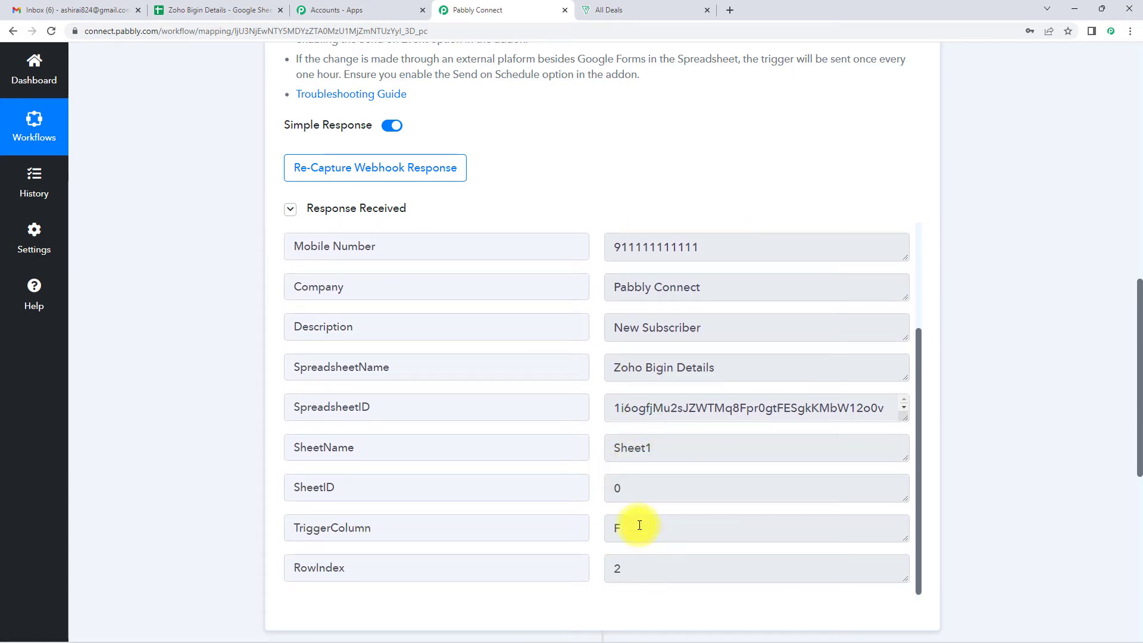
scroll(979, 449, down, 4)
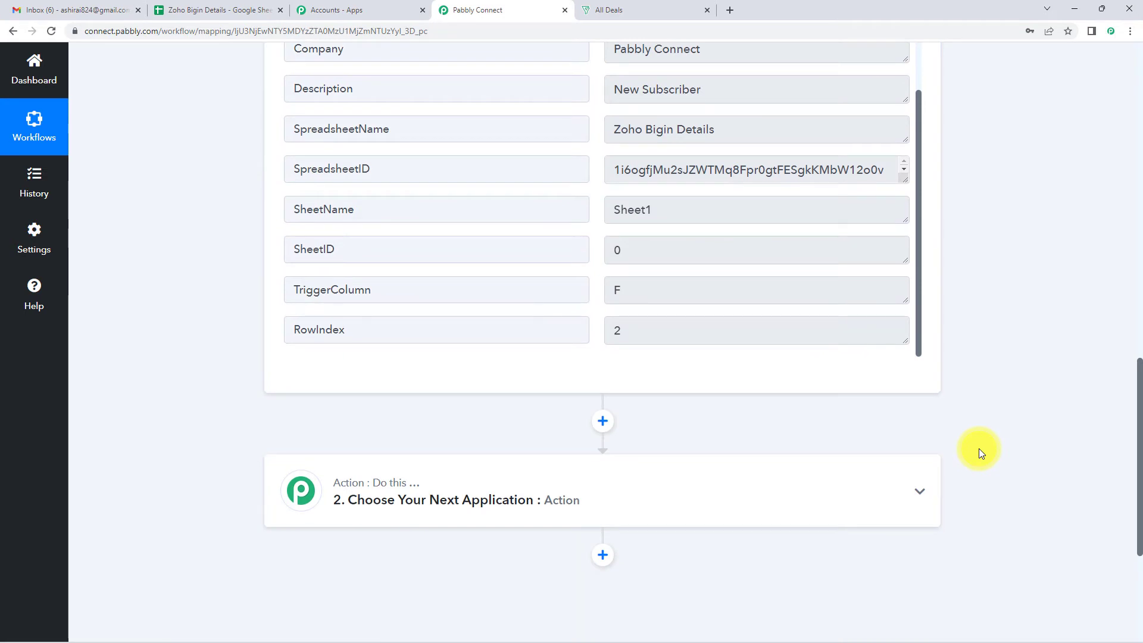
scroll(979, 448, down, 3)
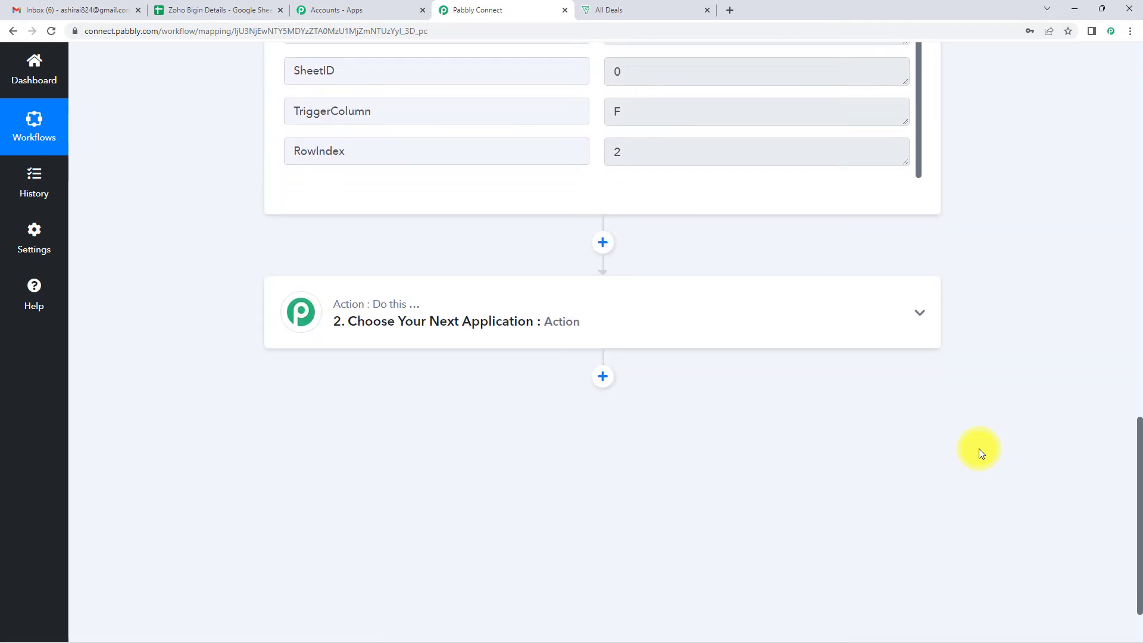
Set the action to Zoho Bigin with the Create Contact event and begin connecting the account
click(400, 325)
click(395, 404)
text(zoho b)
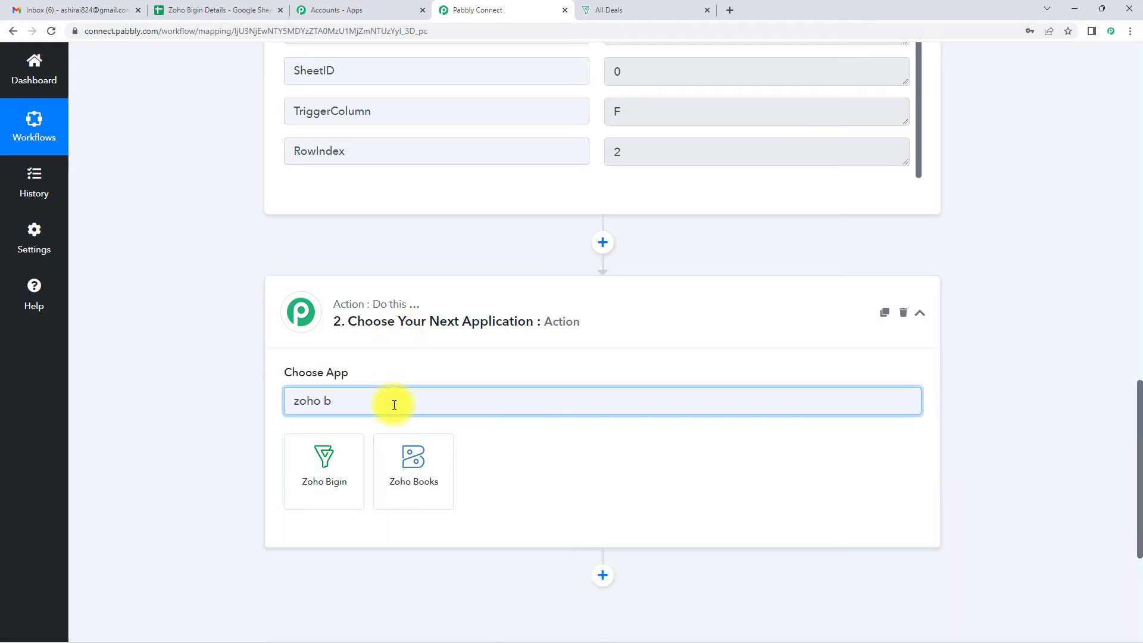
click(342, 465)
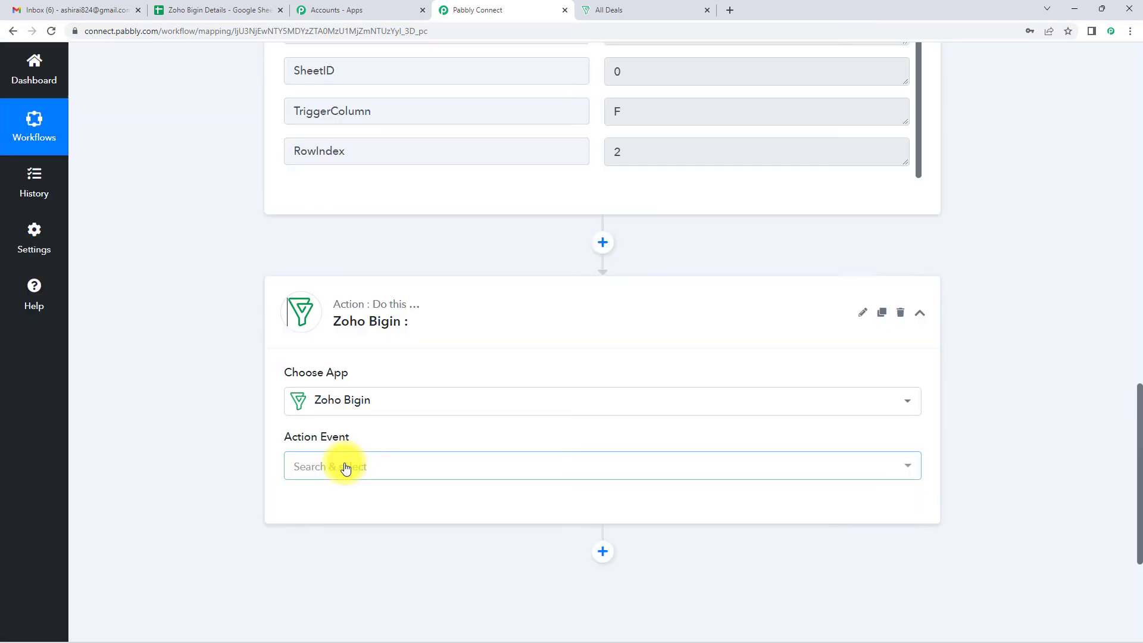
click(346, 470)
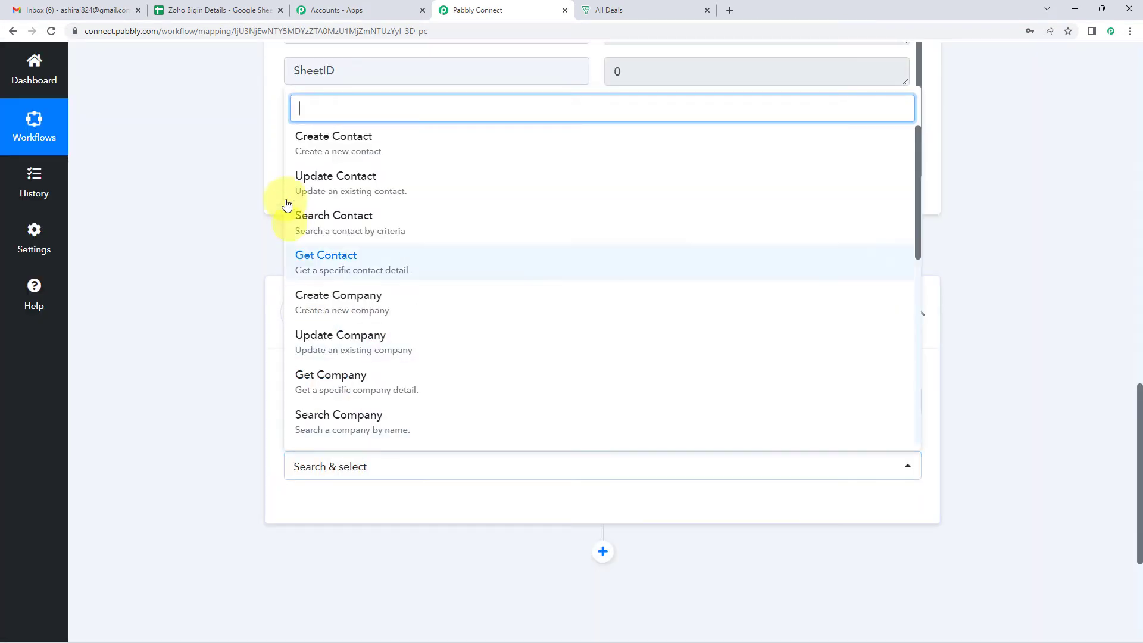
click(334, 148)
click(343, 507)
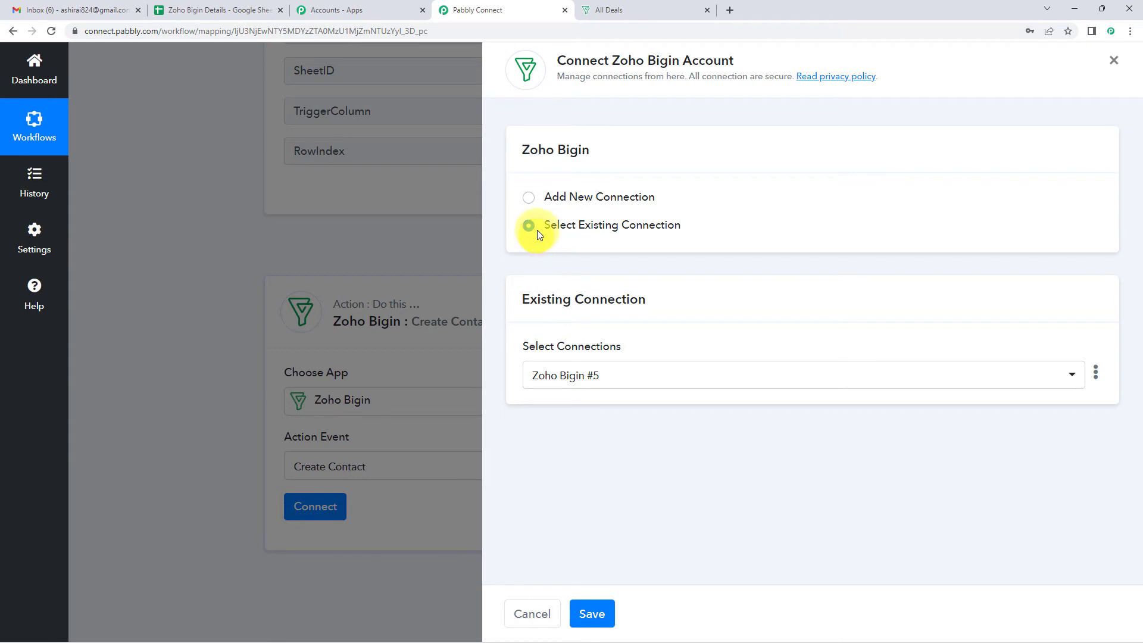
Start a new Zoho Bigin connection and copy the account's zoho.com domain
click(528, 198)
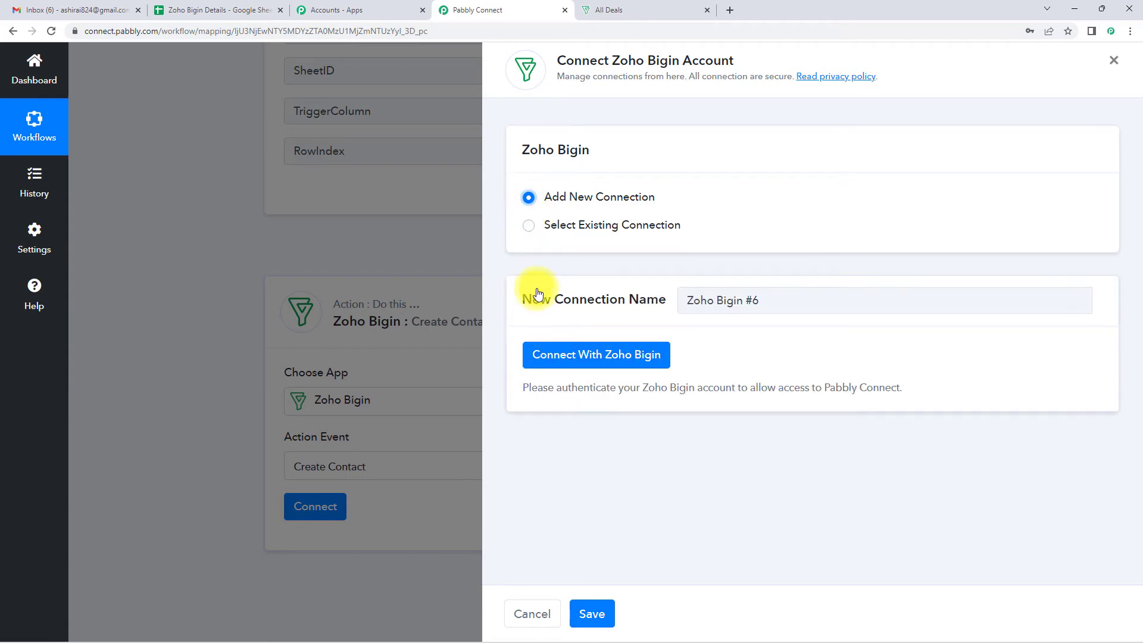
click(598, 355)
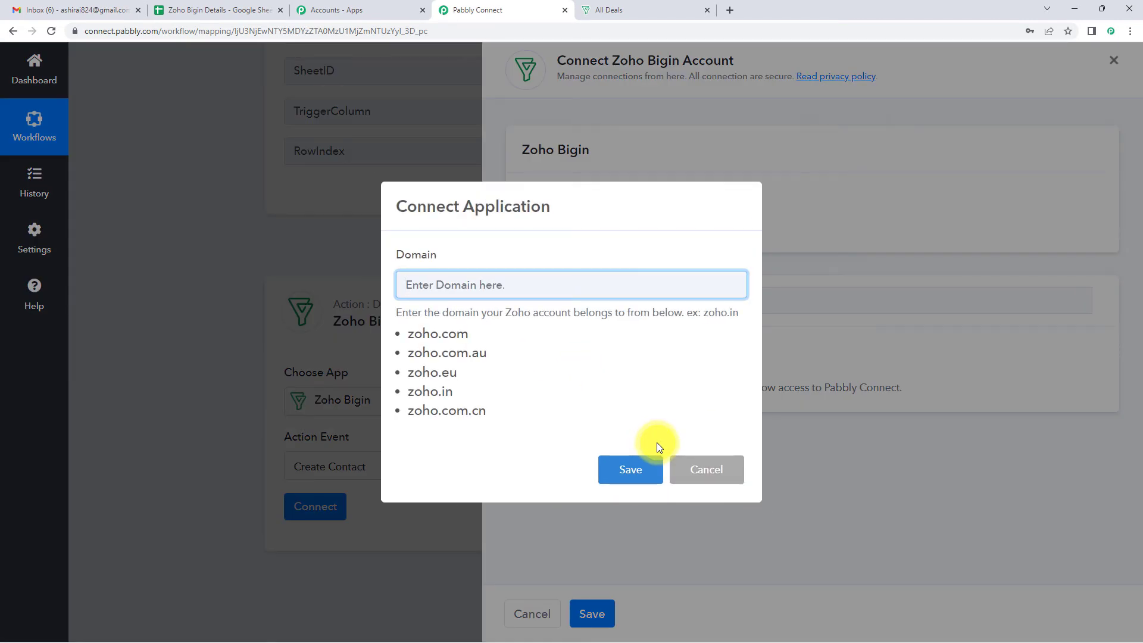
click(616, 10)
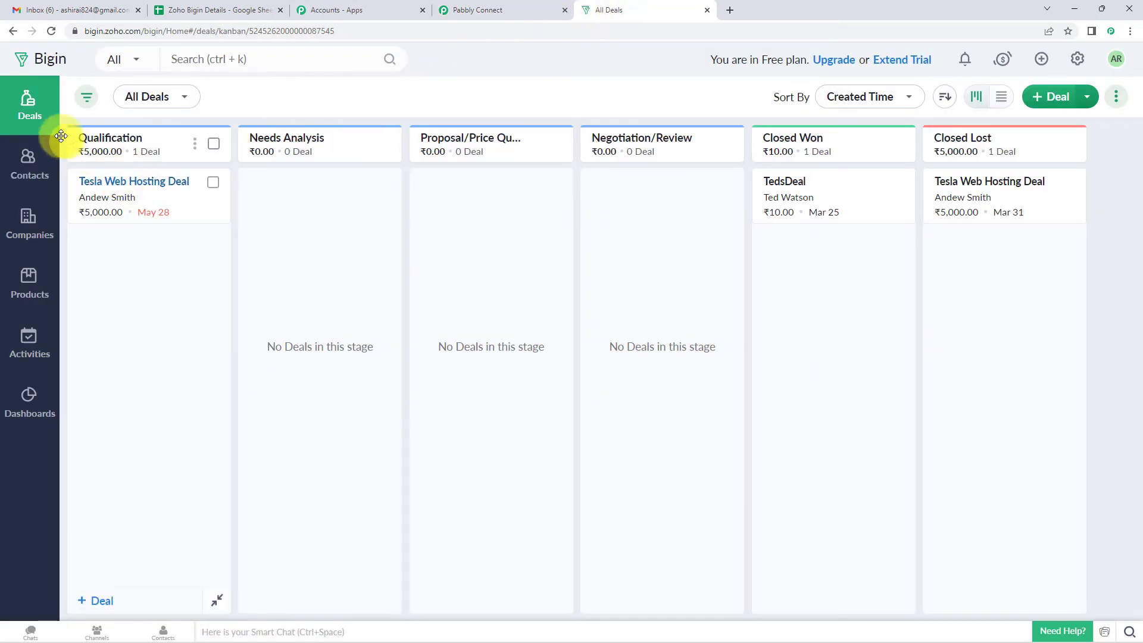
click(101, 31)
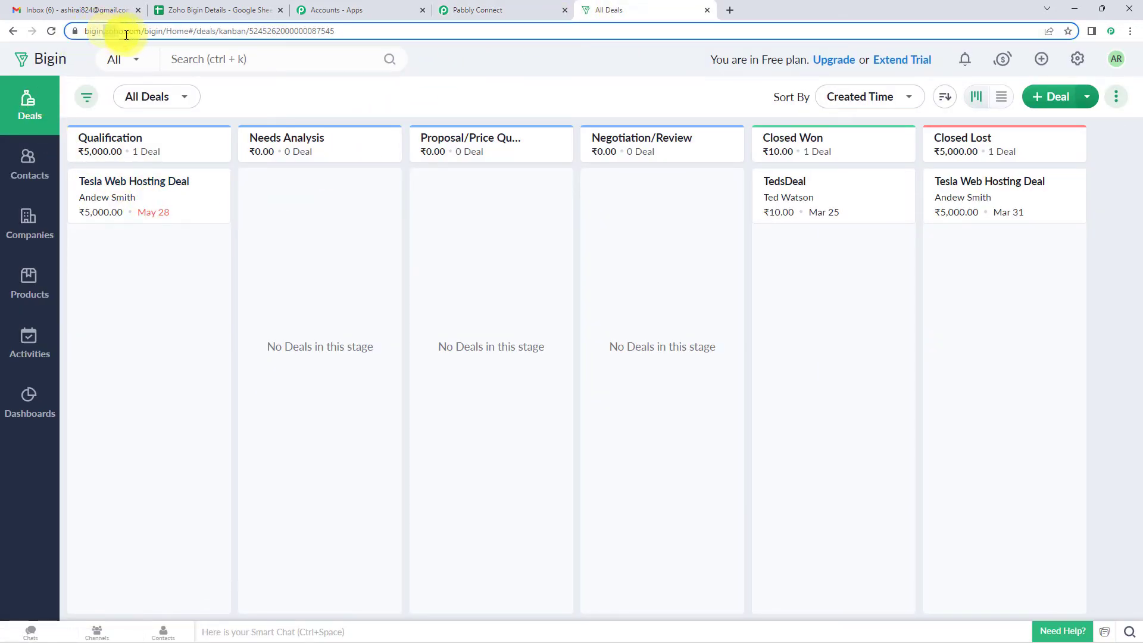
drag(130, 31, 168, 31)
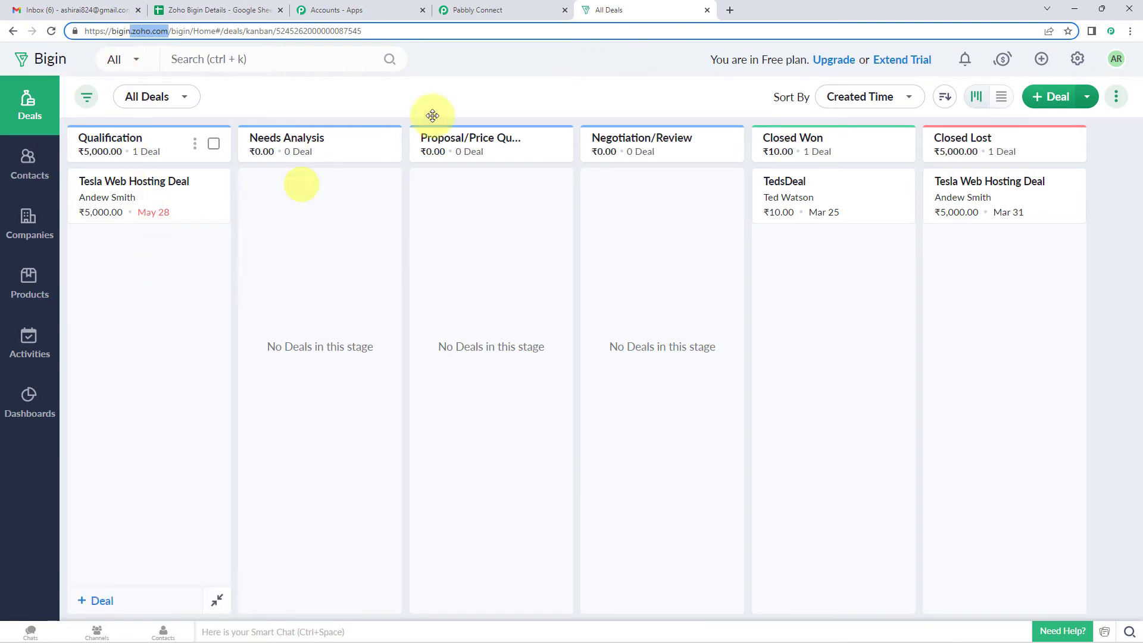
click(467, 10)
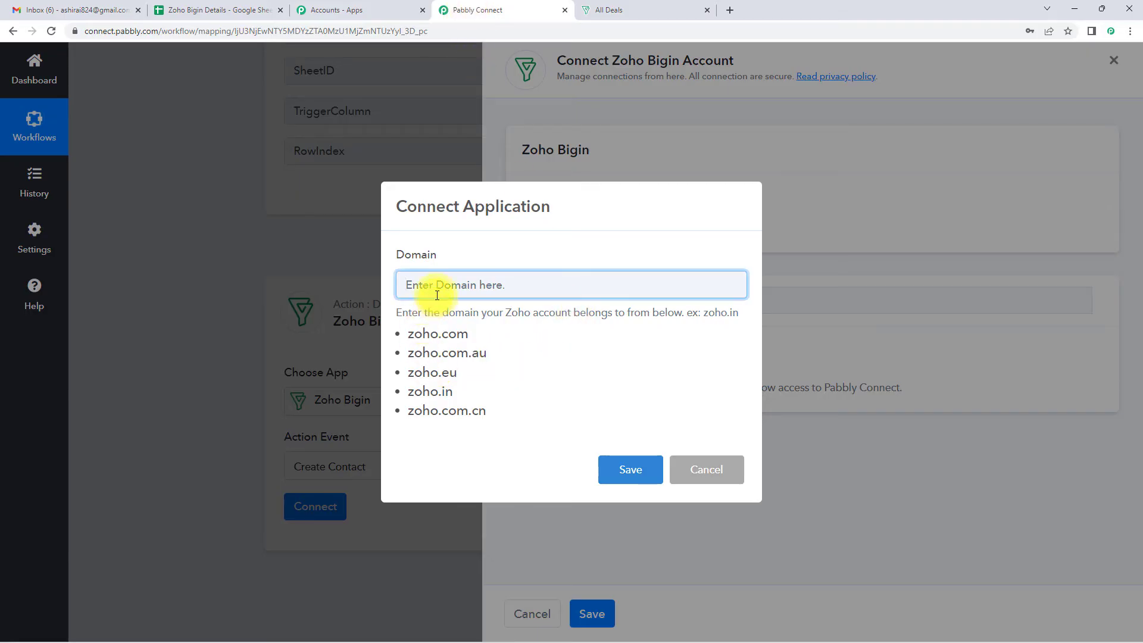
drag(471, 335, 407, 332)
right_click(409, 334)
click(451, 347)
Enter zoho.com as the Domain, save, and grant Pabbly Connect access to Bigin
click(443, 277)
key(ctrl+v)
click(630, 480)
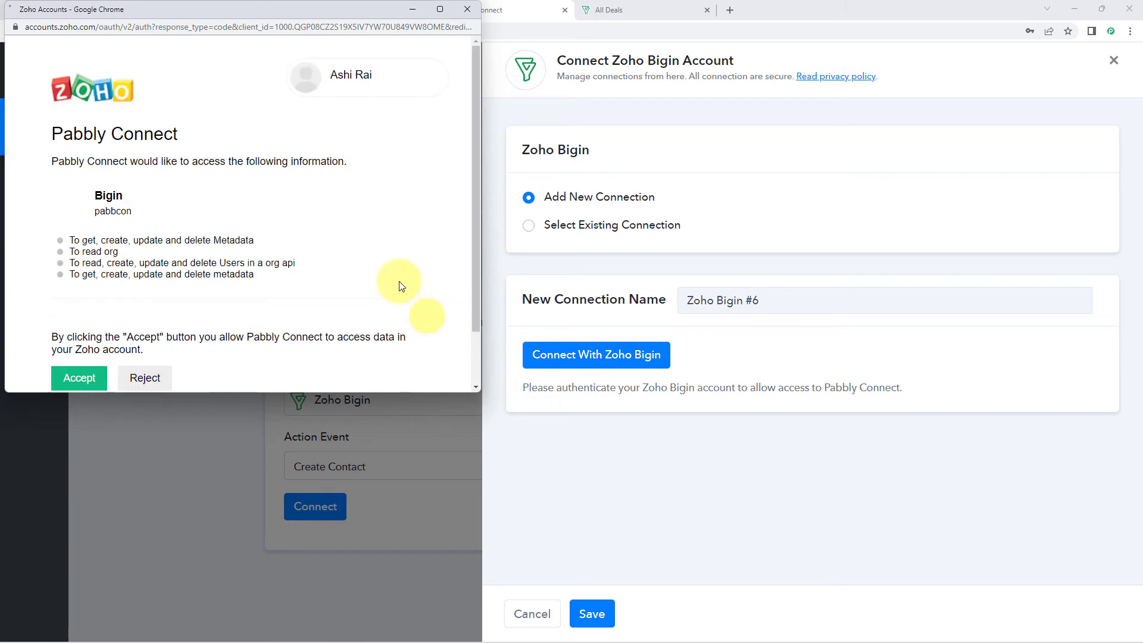
scroll(374, 278, down, 2)
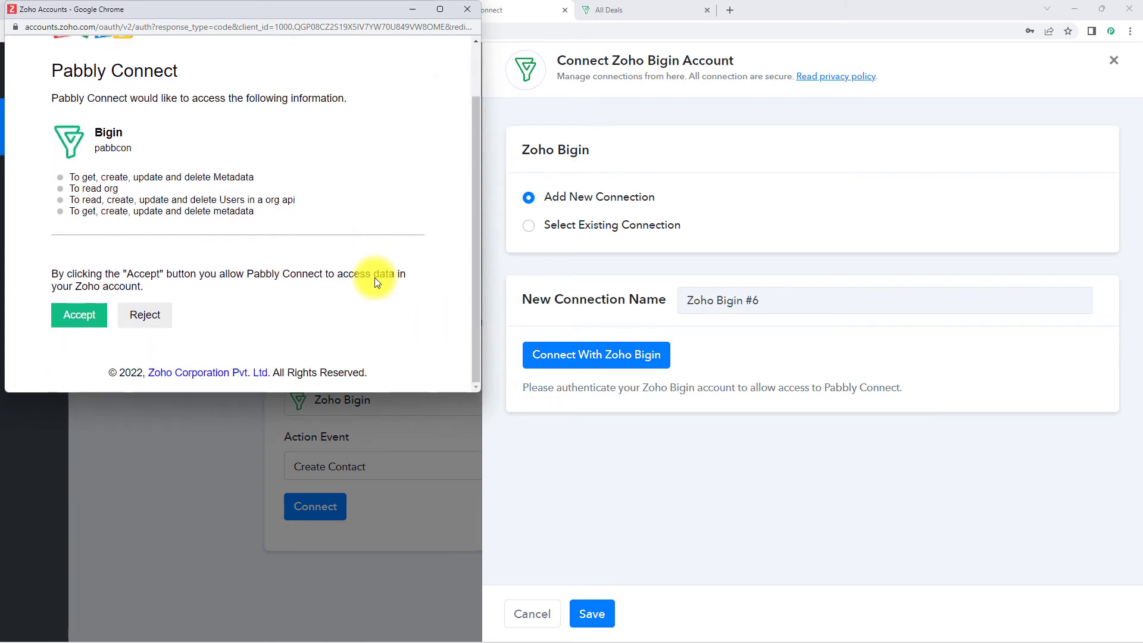
click(77, 315)
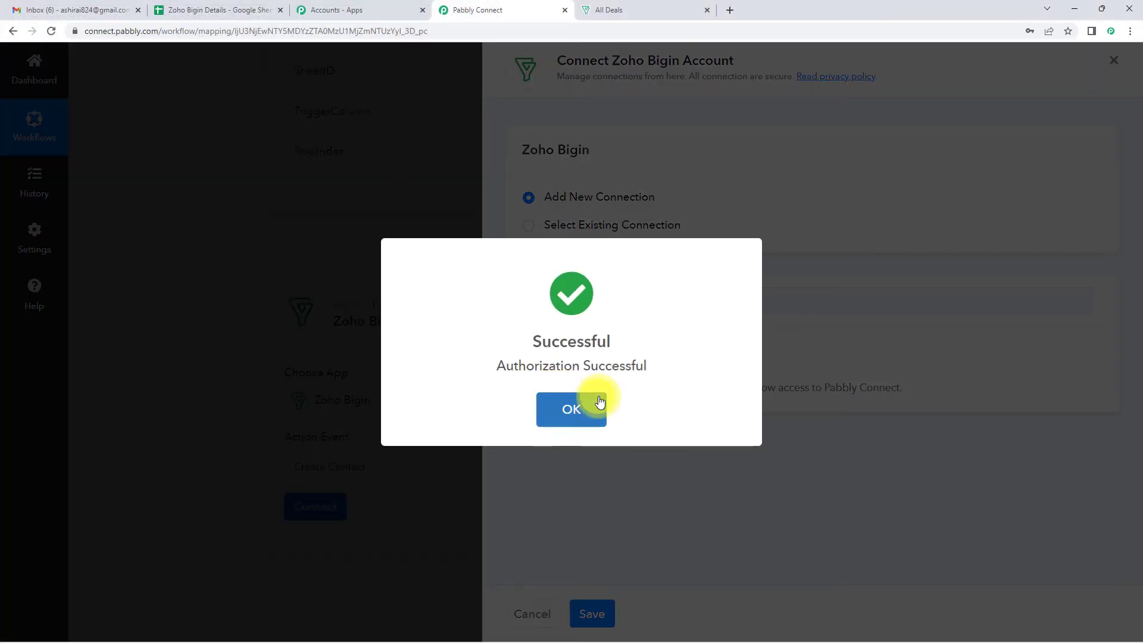
click(593, 398)
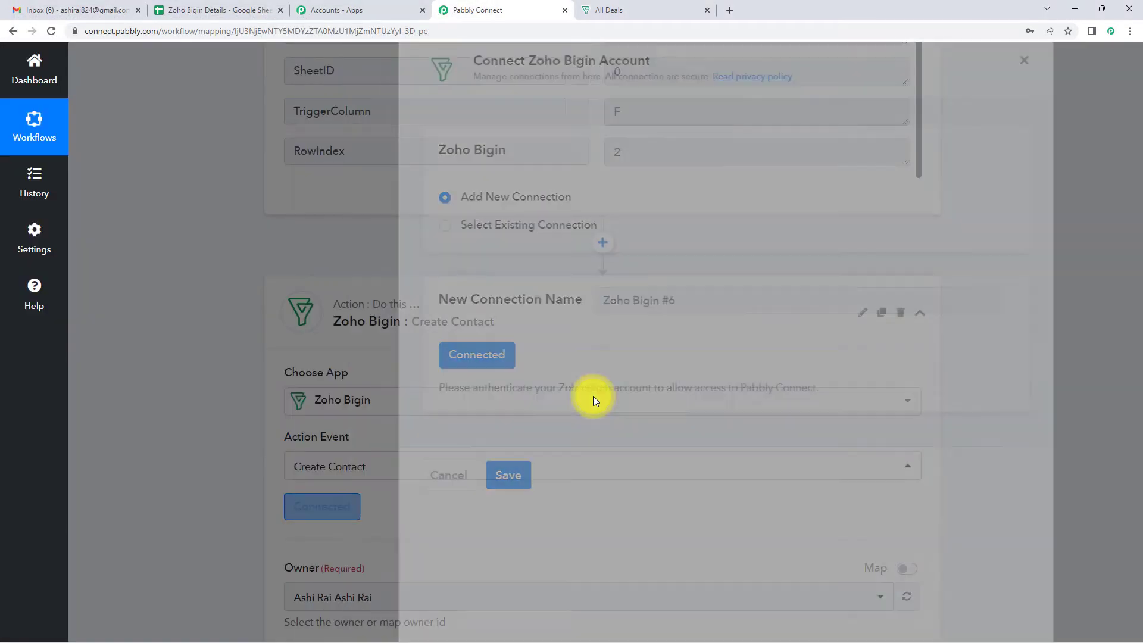
Map the sheet's First Name, Last Name and Email into the contact's name and email fields
scroll(593, 395, down, 8)
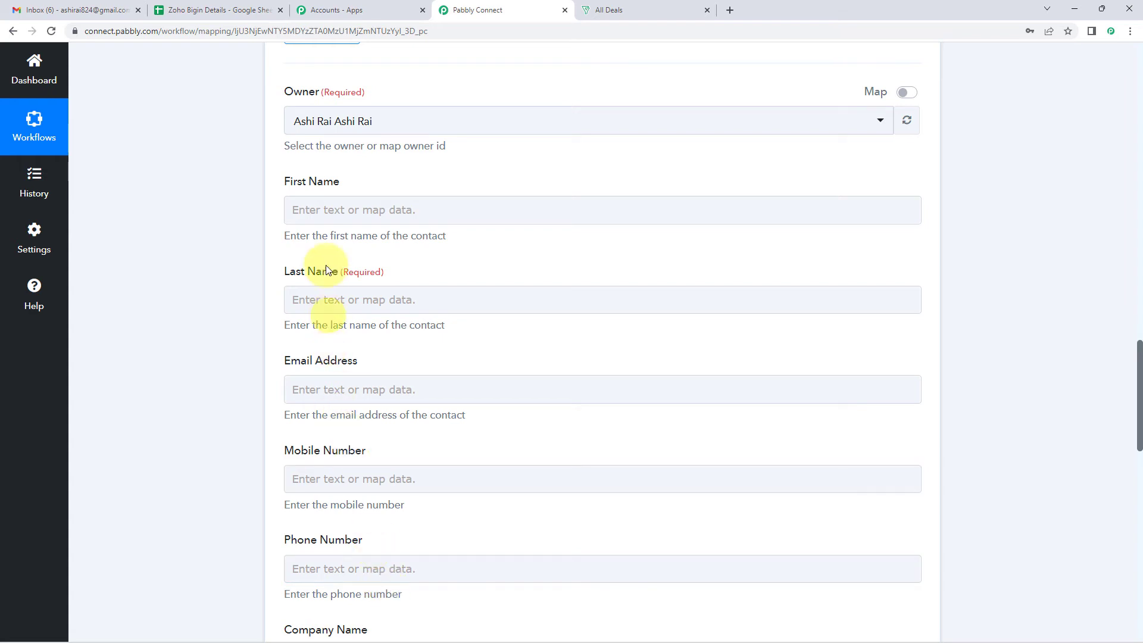
click(316, 210)
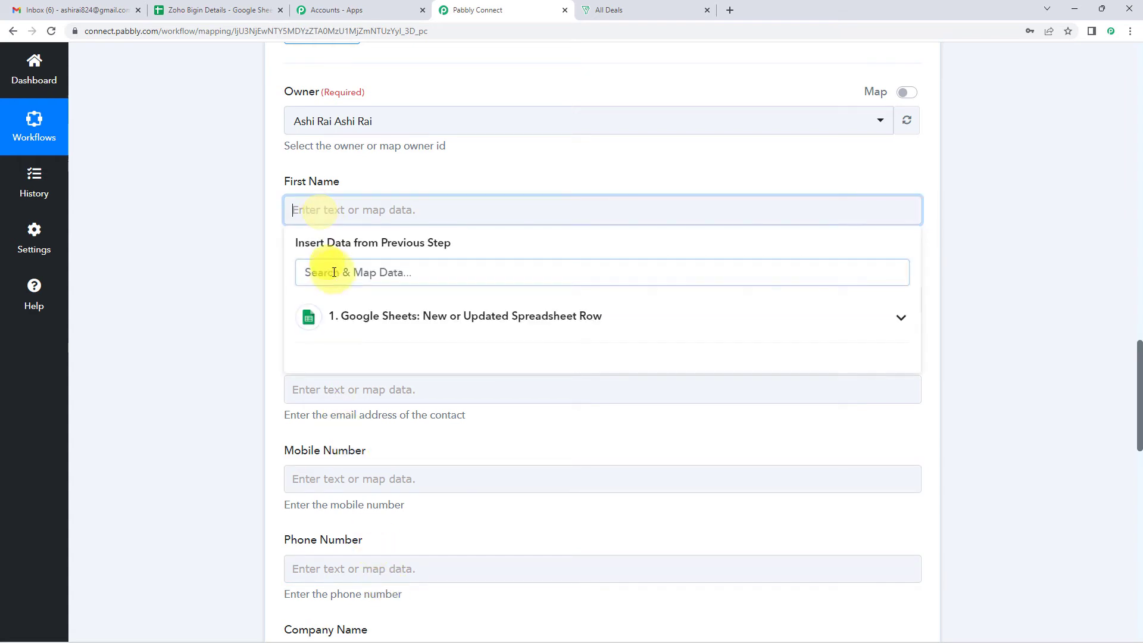
click(363, 322)
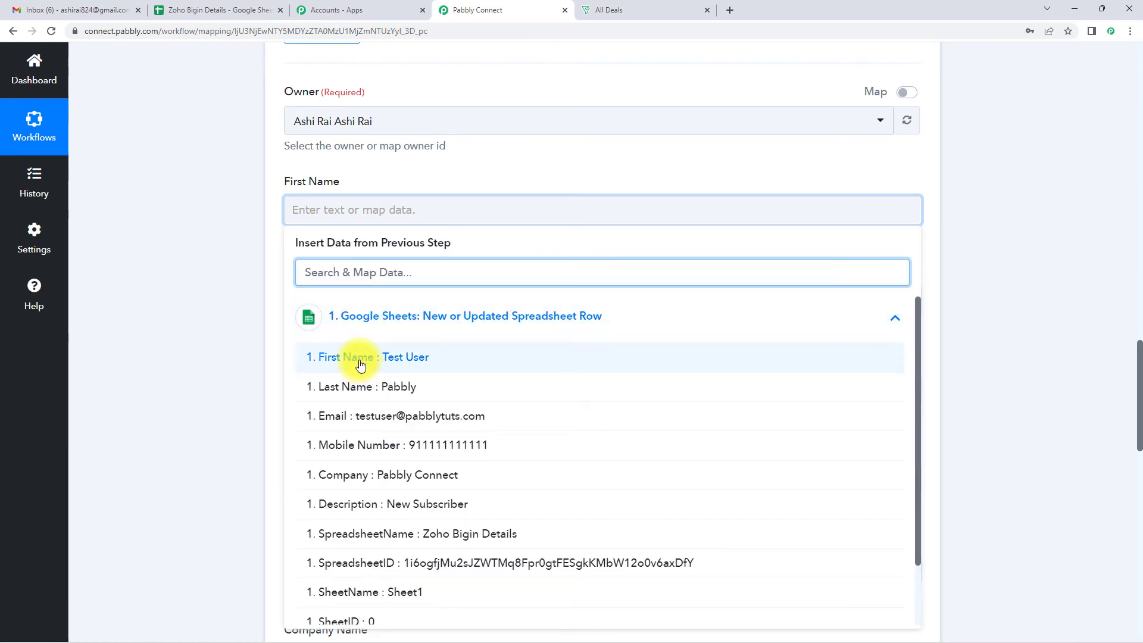
click(359, 363)
click(211, 323)
scroll(211, 322, down, 2)
click(388, 189)
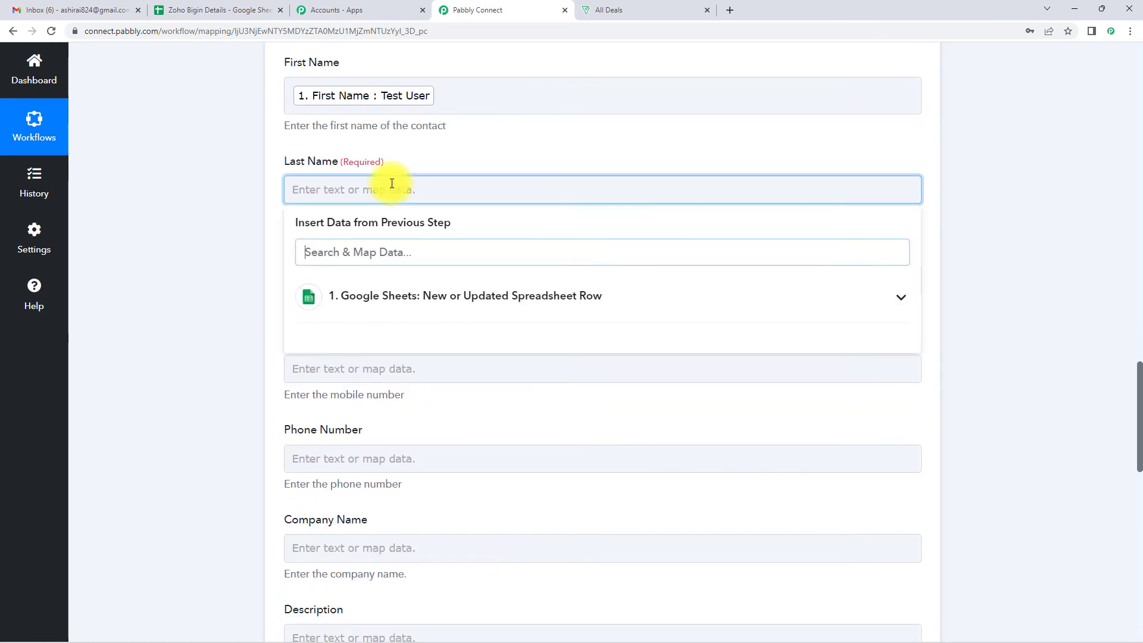
click(389, 295)
click(363, 365)
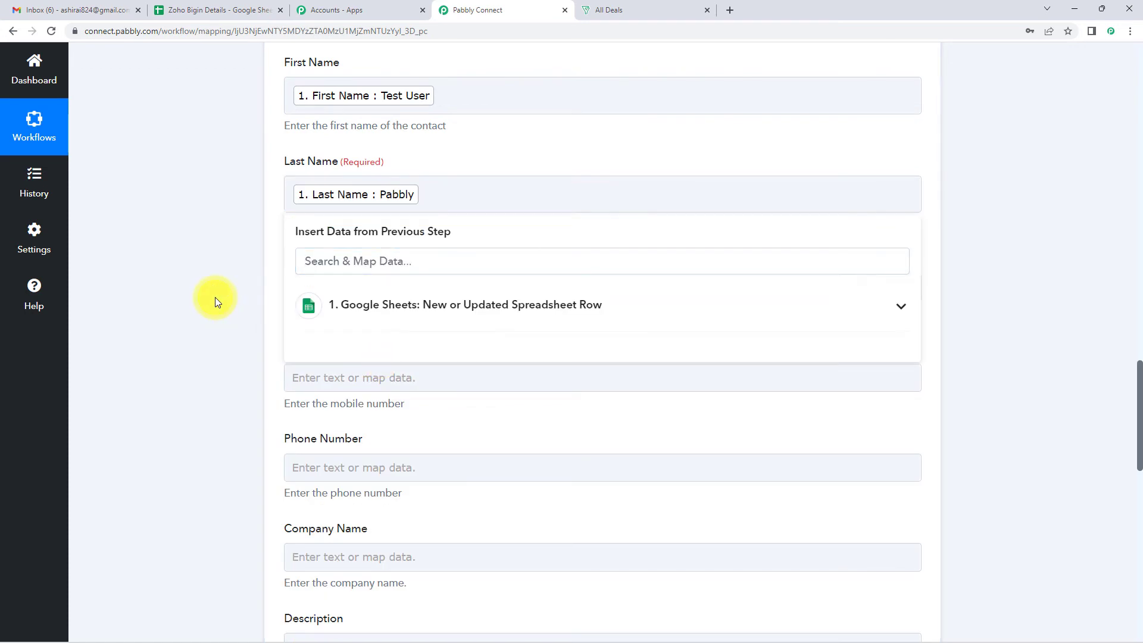
click(215, 297)
scroll(237, 273, down, 2)
click(330, 167)
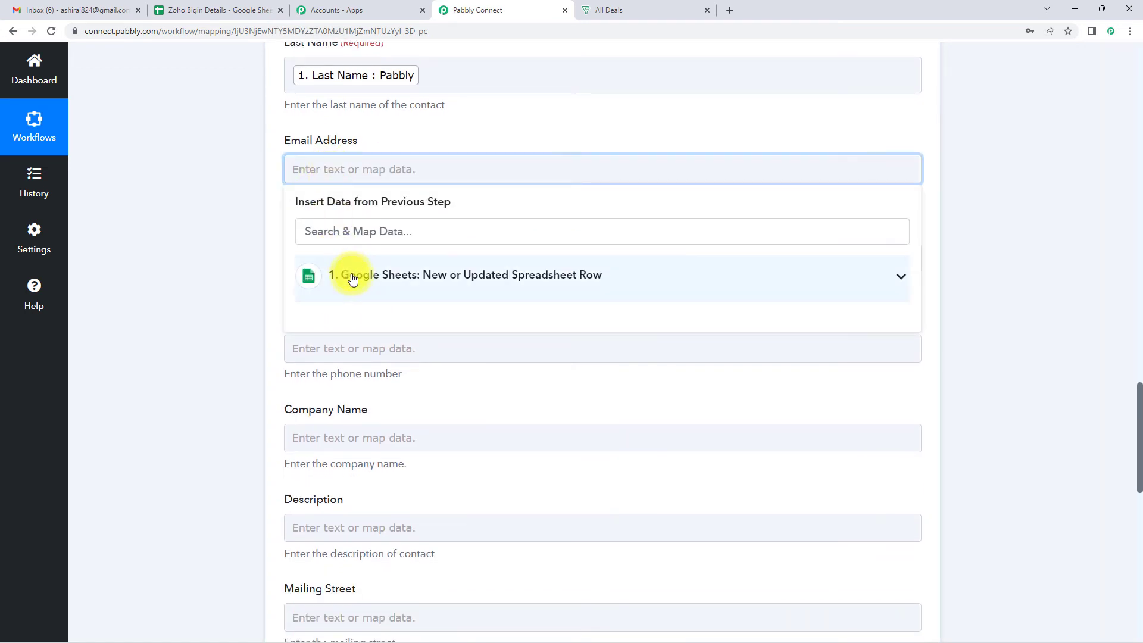
click(352, 275)
click(371, 376)
click(240, 325)
Map the sheet's Mobile Number into both Mobile Number and Phone Number
click(324, 266)
click(344, 372)
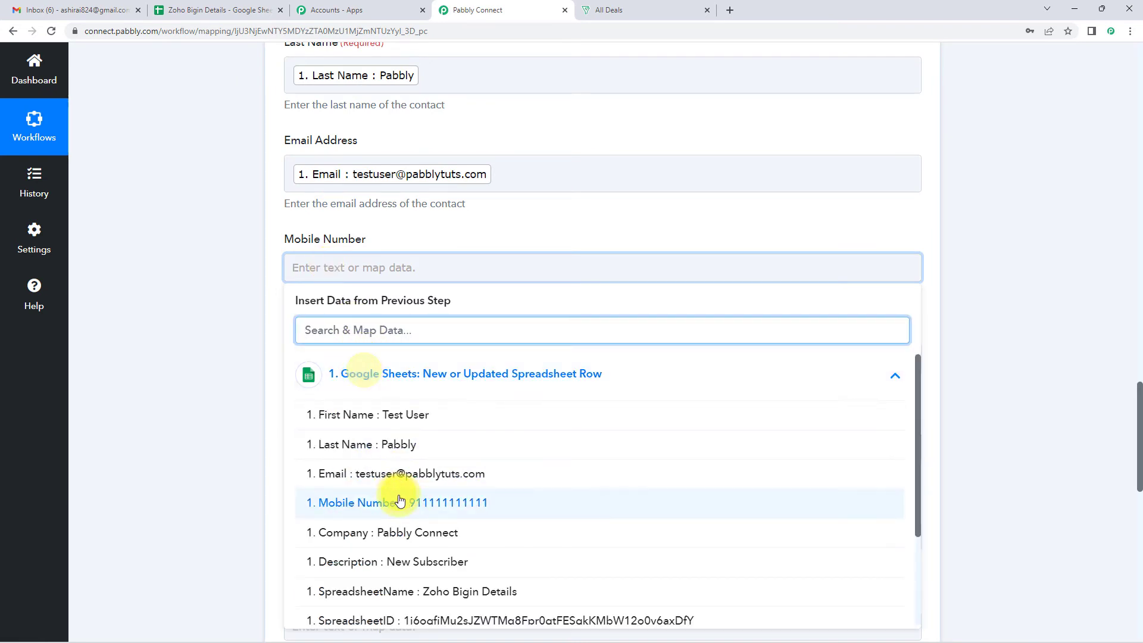
click(334, 501)
click(199, 352)
scroll(199, 351, down, 3)
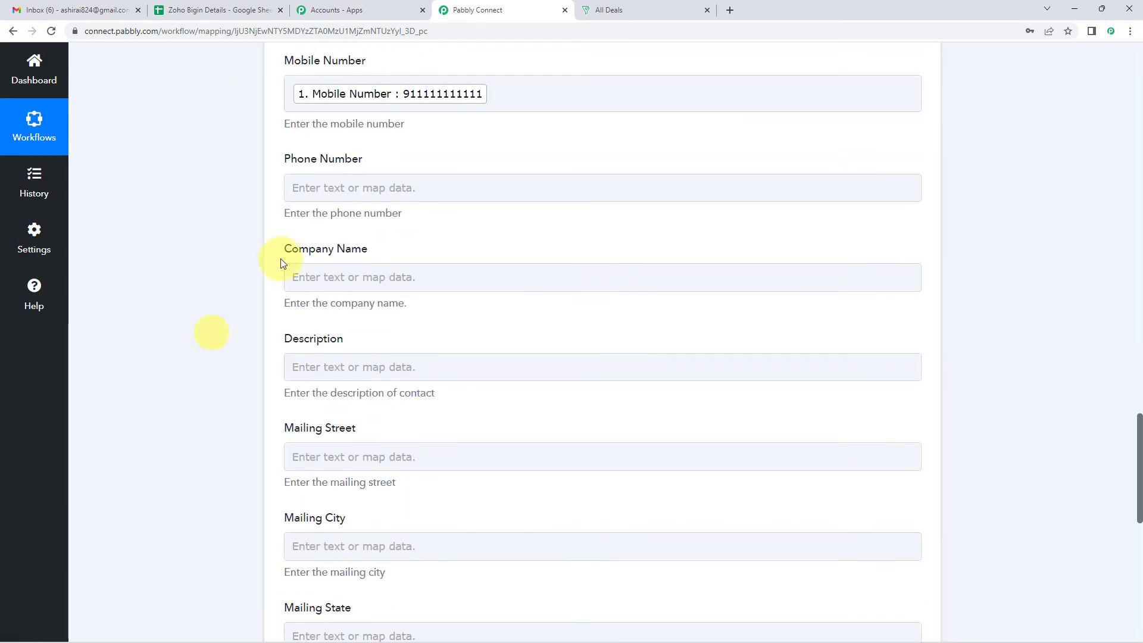
click(321, 188)
click(360, 310)
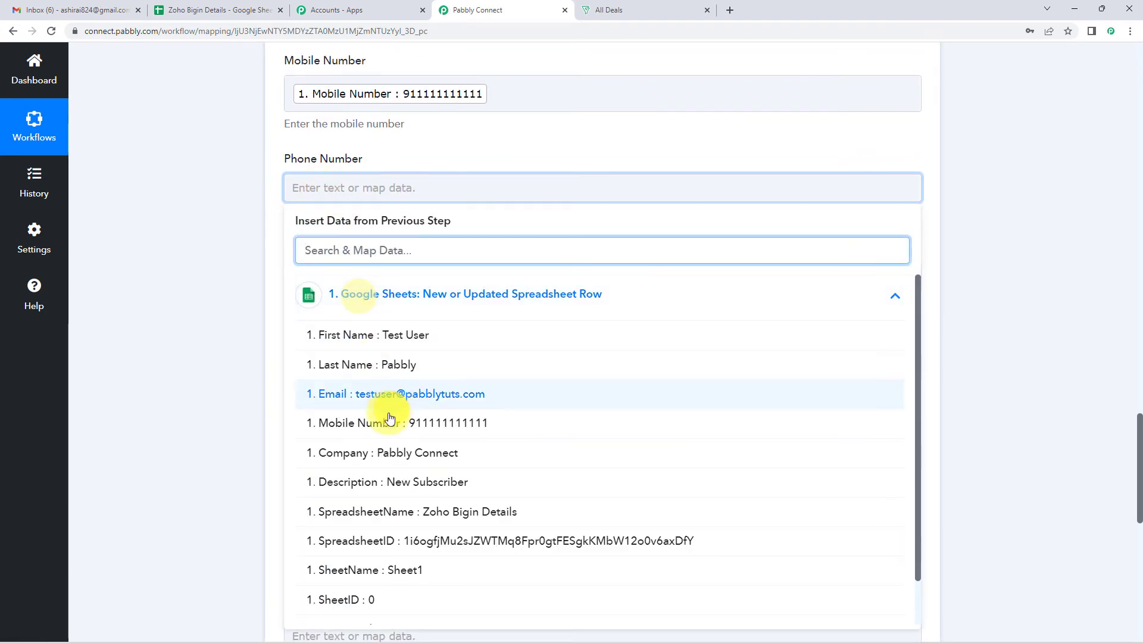
click(345, 420)
click(168, 268)
scroll(168, 268, down, 2)
Map the sheet's Company and Description, then save and send a test request
click(340, 166)
click(381, 275)
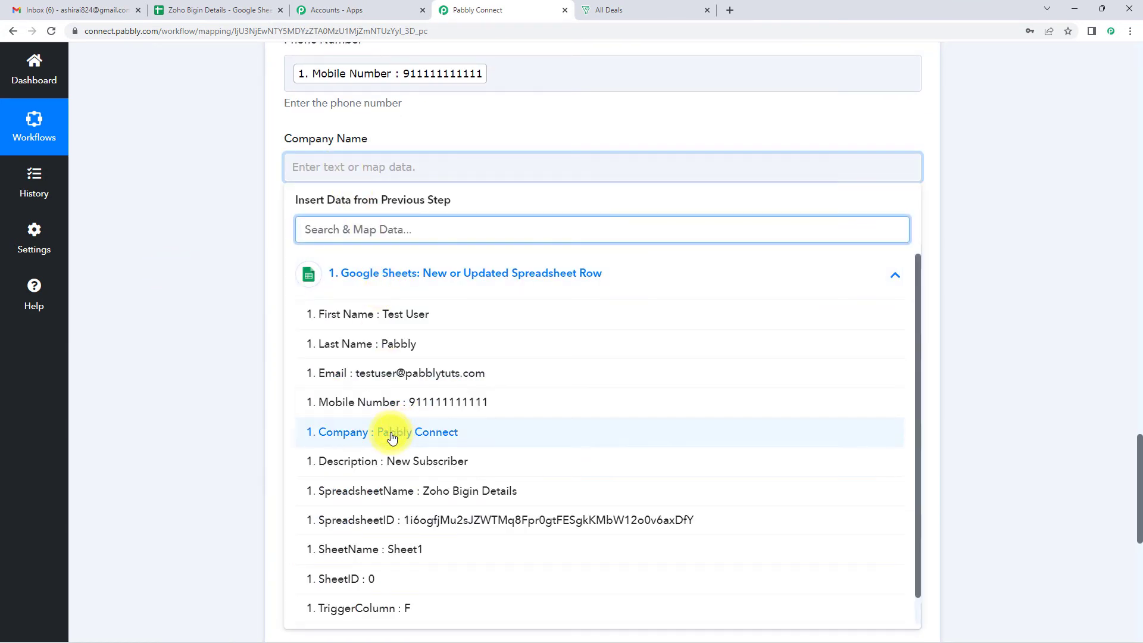
click(390, 433)
click(210, 355)
scroll(210, 355, down, 2)
click(321, 147)
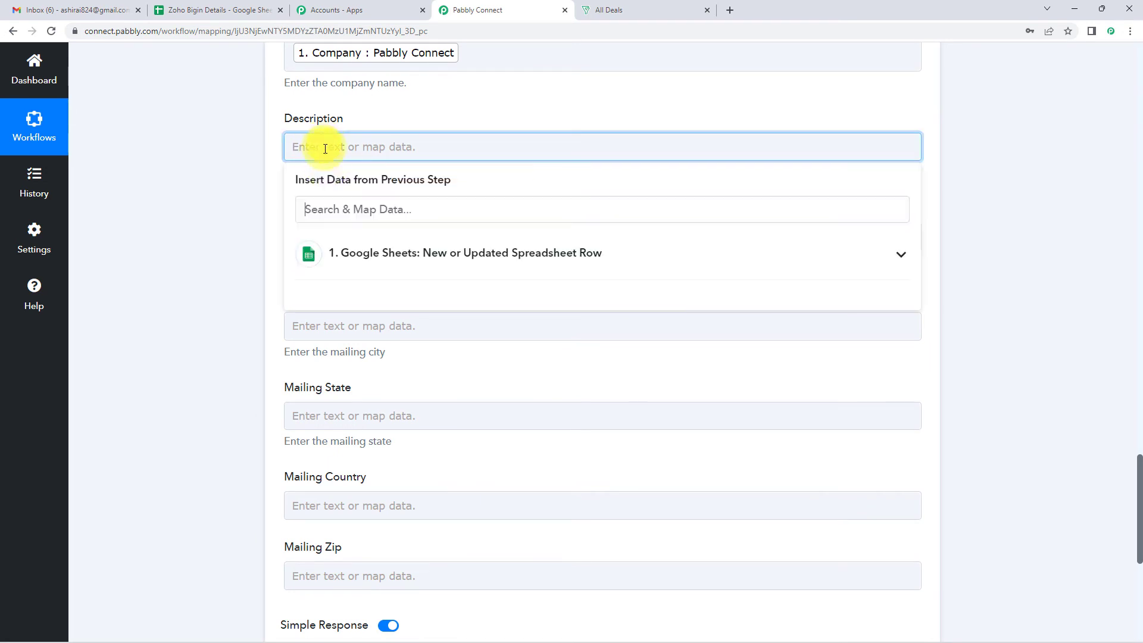
click(342, 252)
click(377, 441)
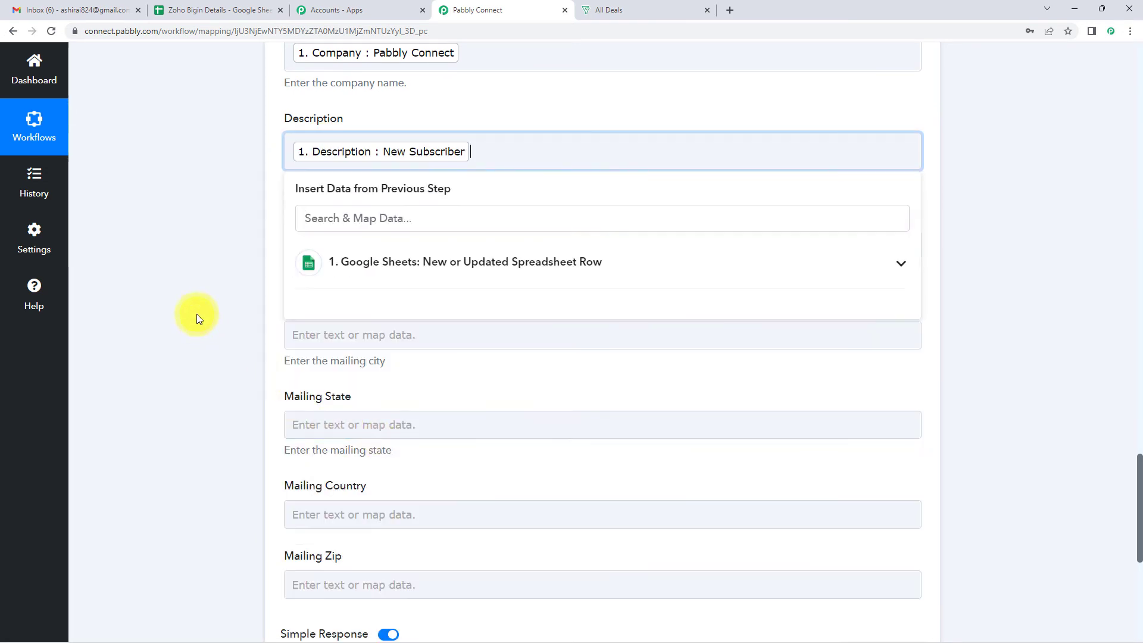
click(197, 313)
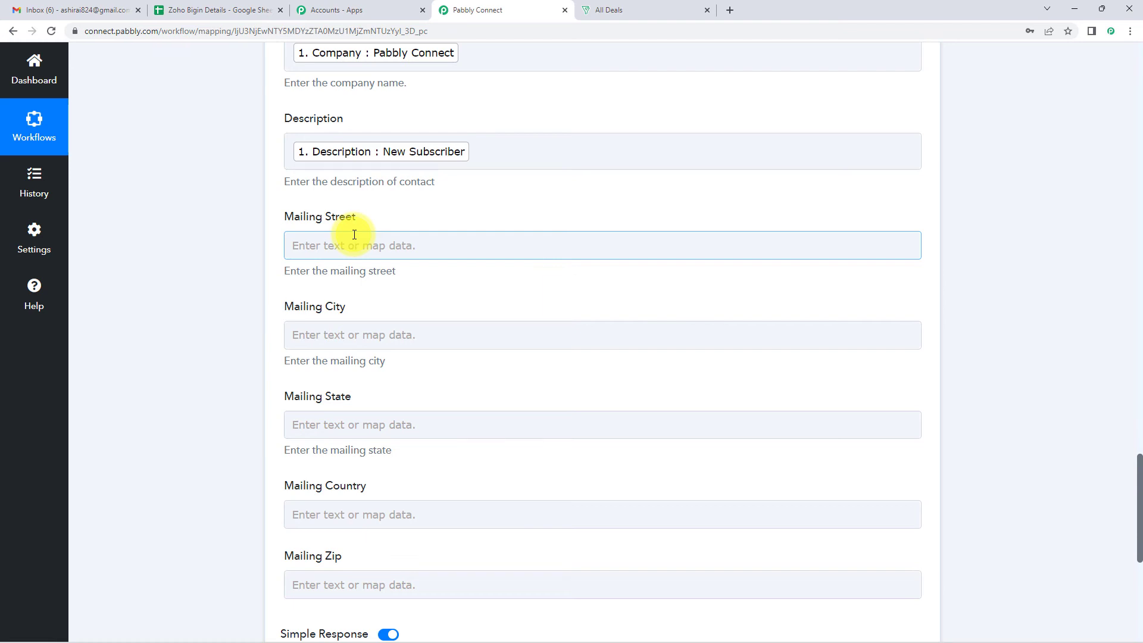
scroll(355, 235, down, 5)
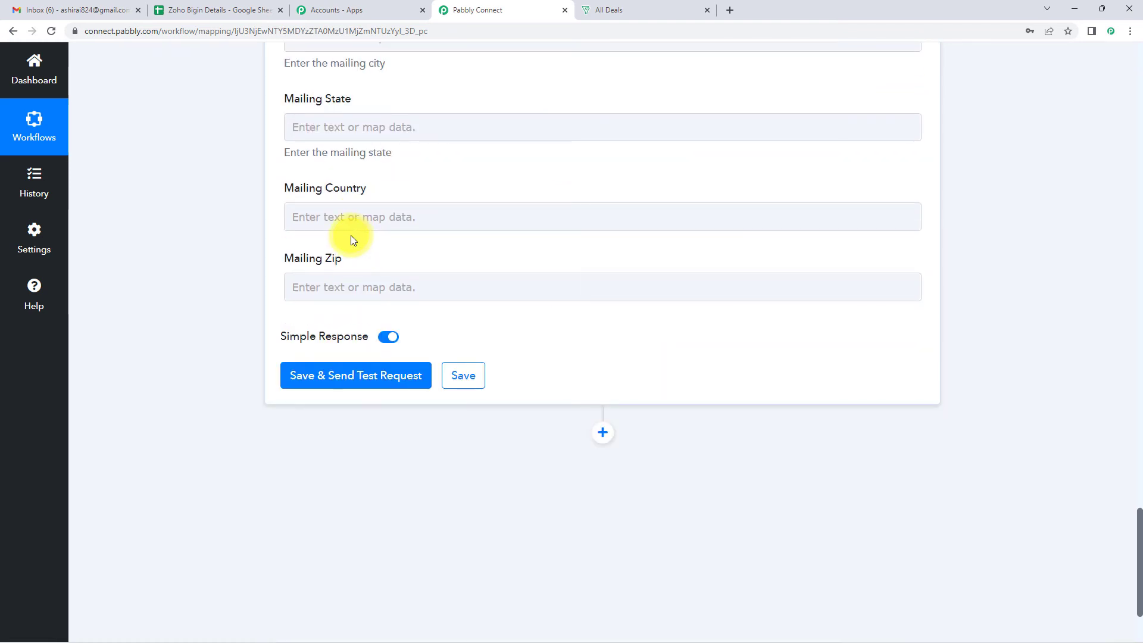
click(315, 386)
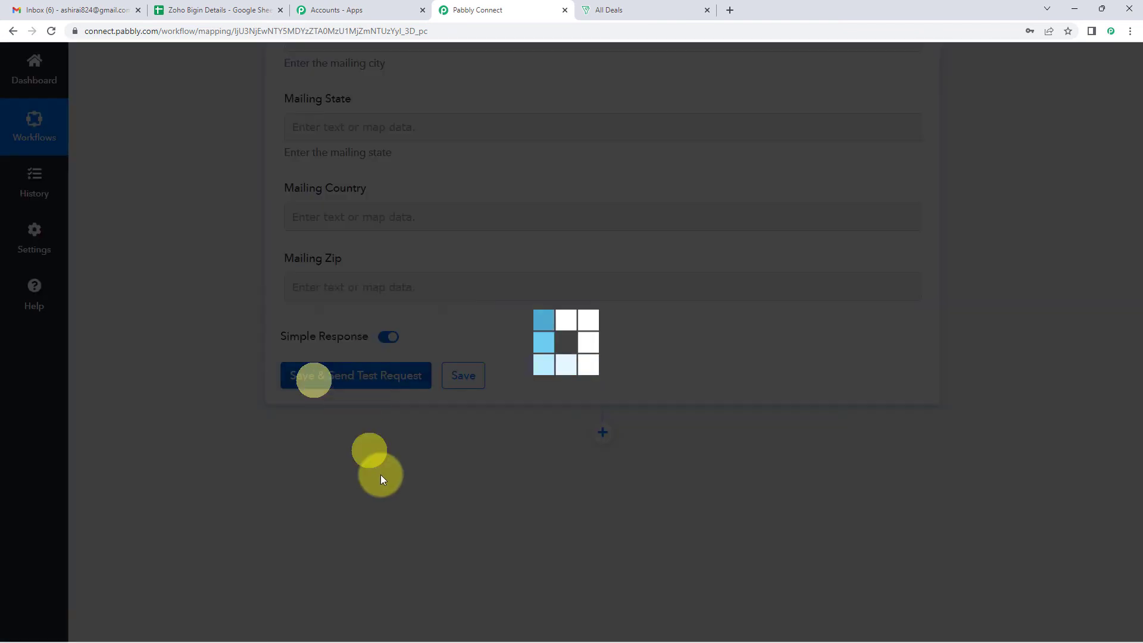
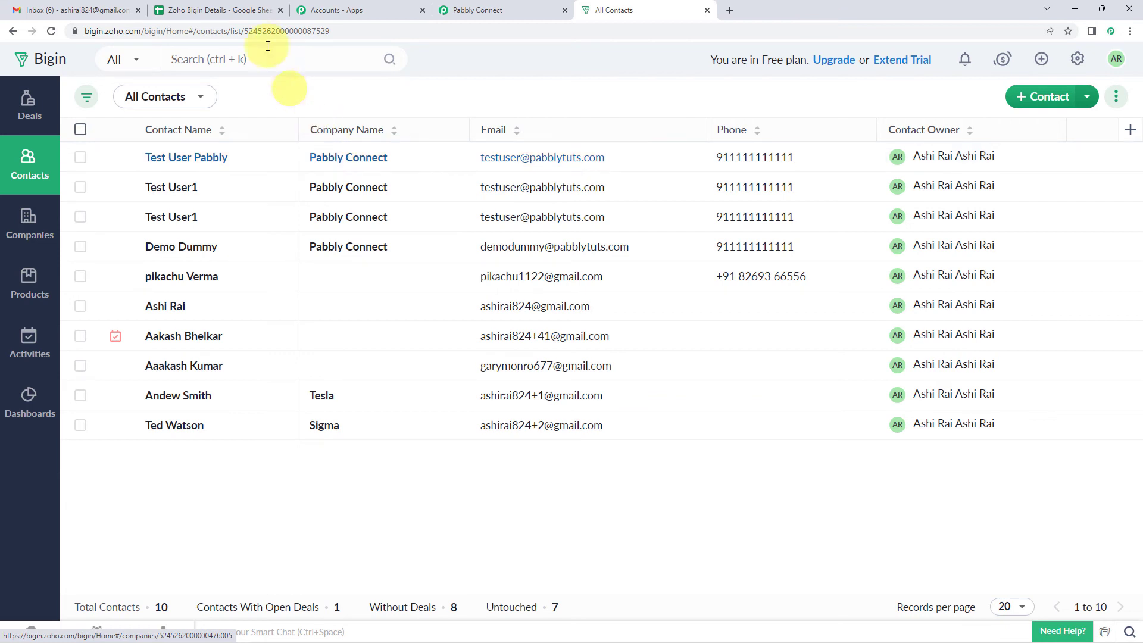
Close the setup dialog and enter first name Dummy123, last name Connect and a test e-mail in row 3
click(218, 10)
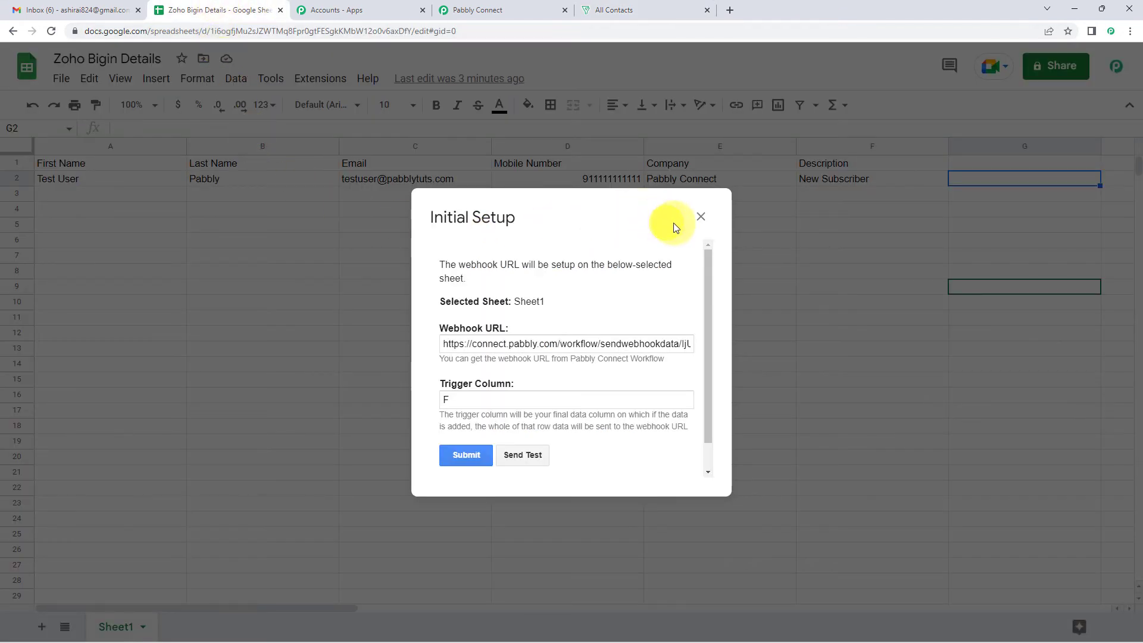
click(700, 216)
click(89, 193)
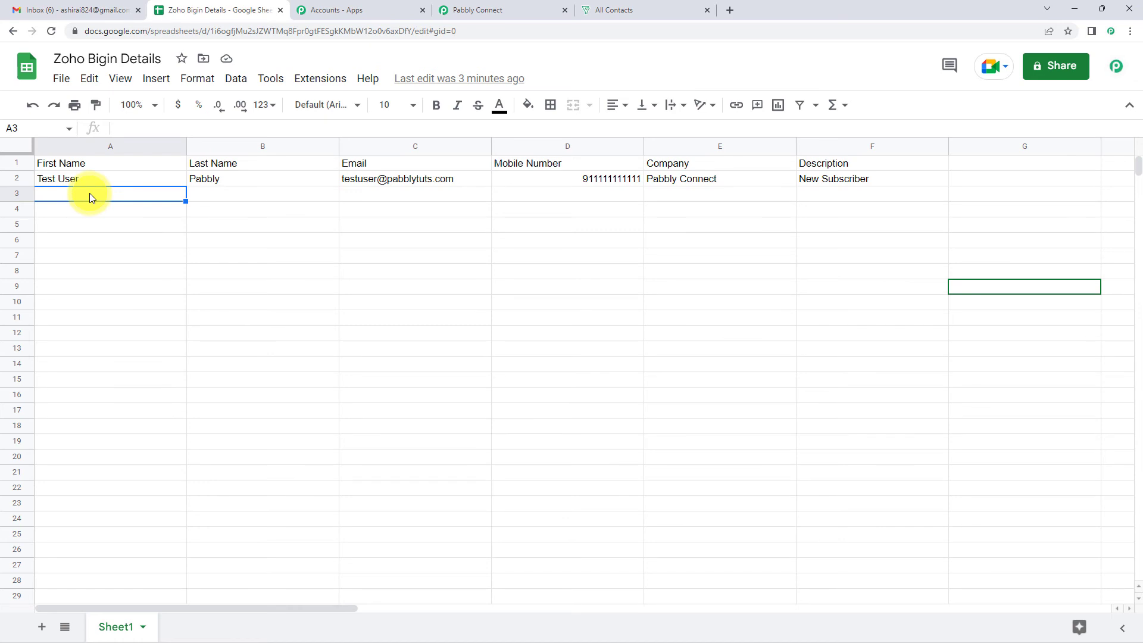
text(Dymmy)
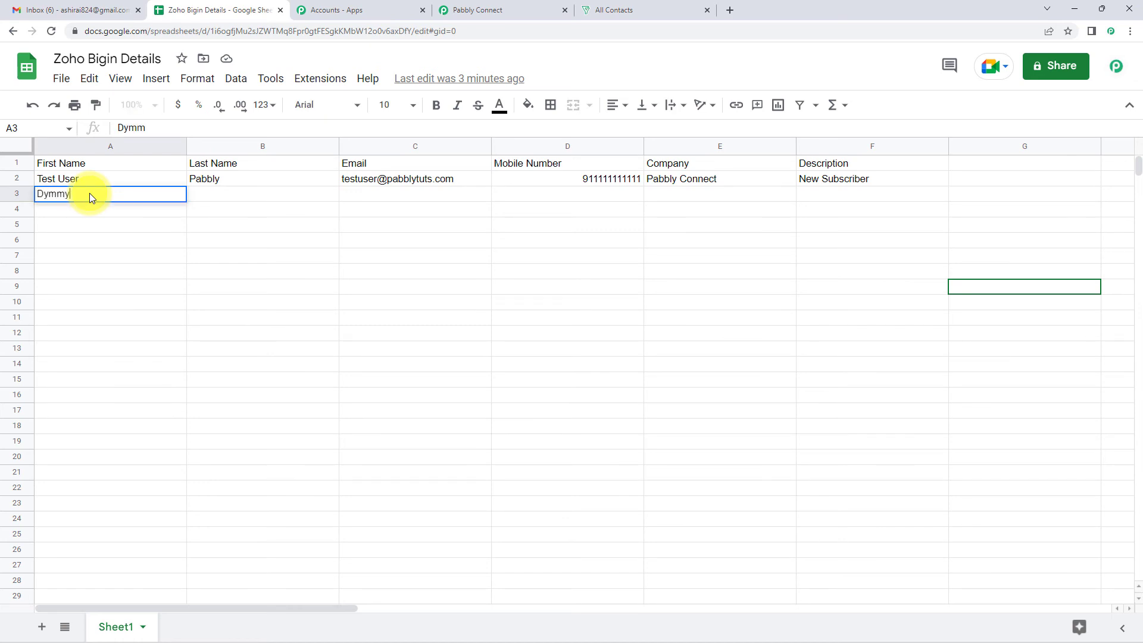
text(=)
key(BackSpace)
key(BackSpace)
key(BackSpace)
key(BackSpace)
key(BackSpace)
text(ummy123)
click(202, 196)
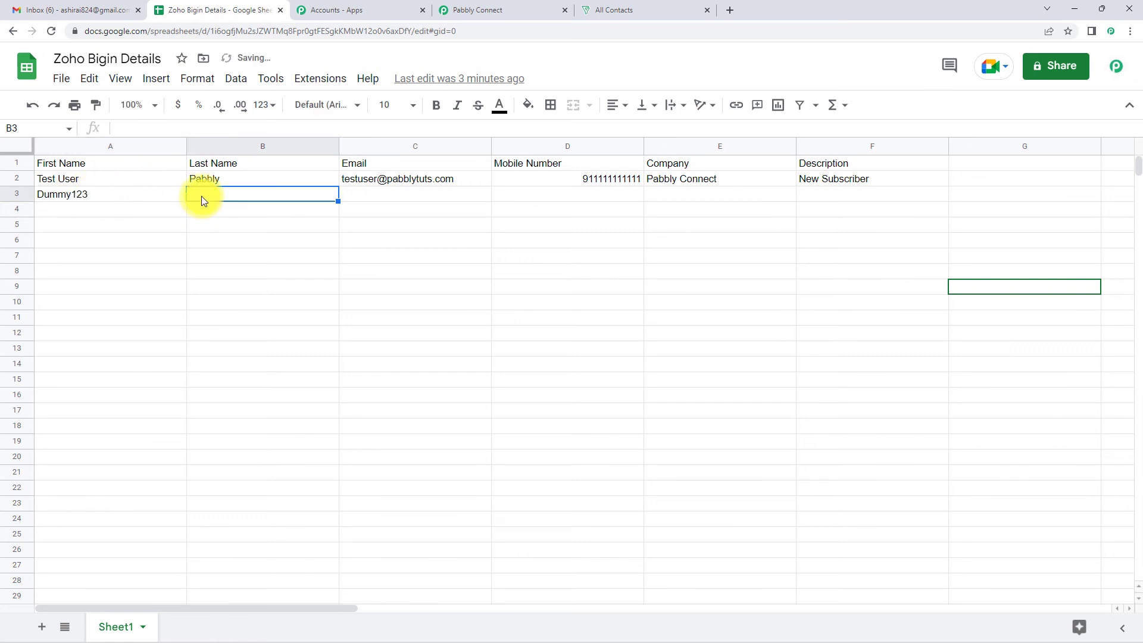
text(Connect)
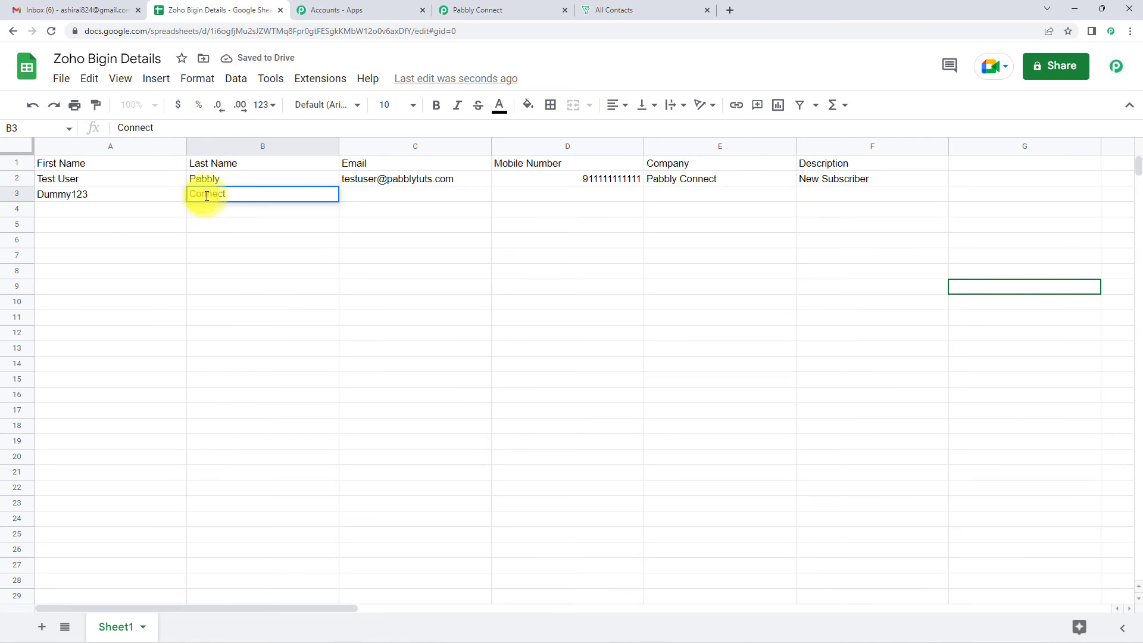
click(361, 194)
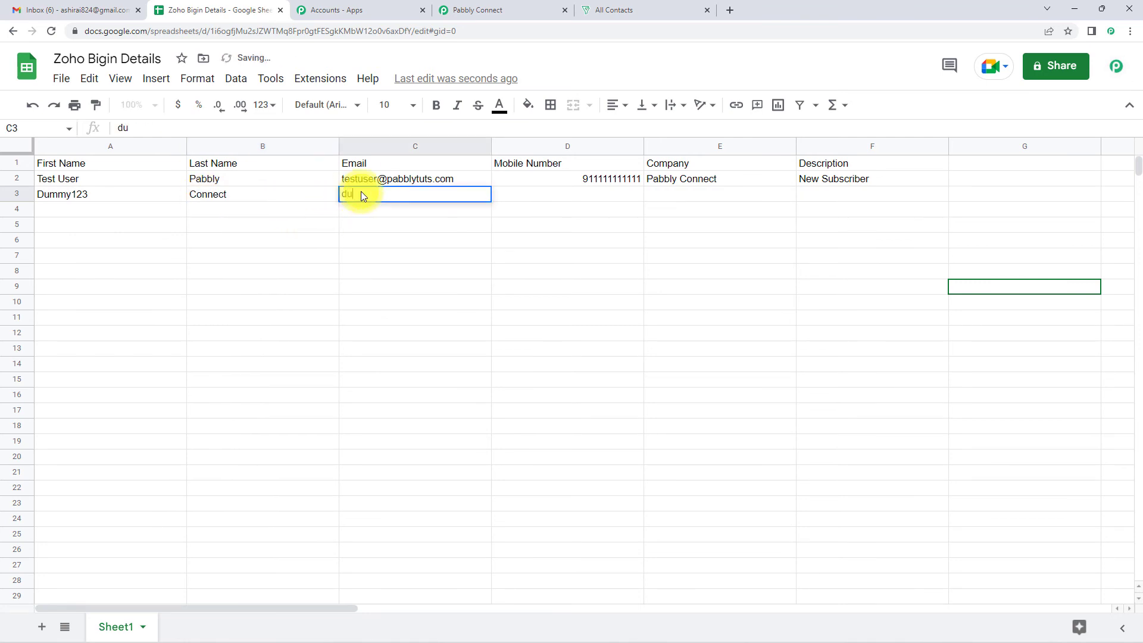
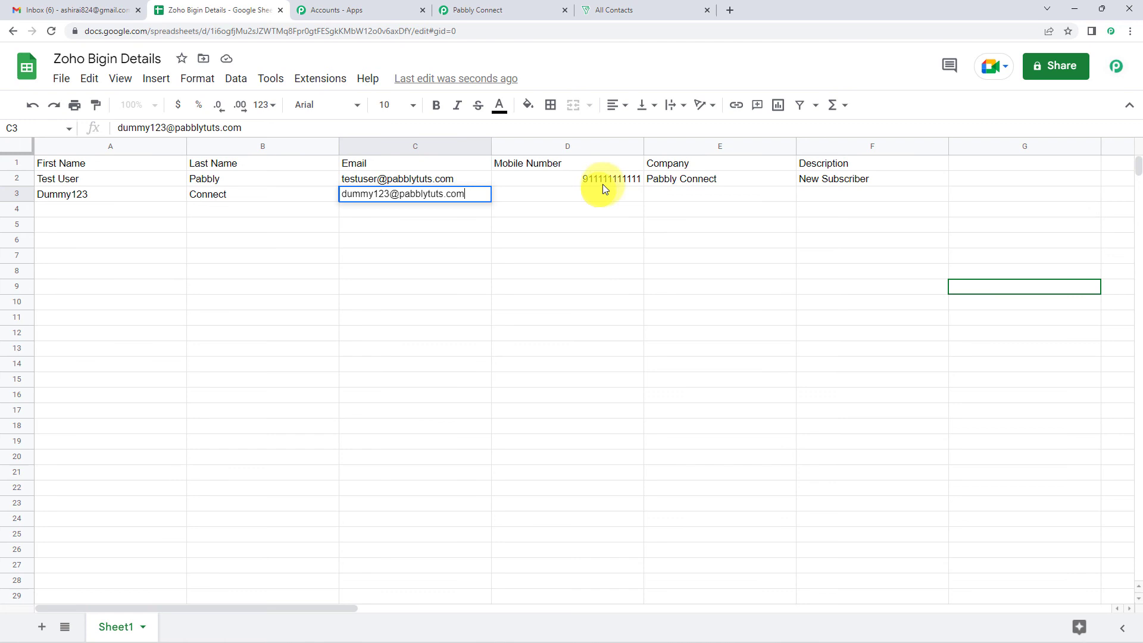
Copy row 2's phone, company and description down into row 3 and check the description in F3
drag(607, 182, 825, 182)
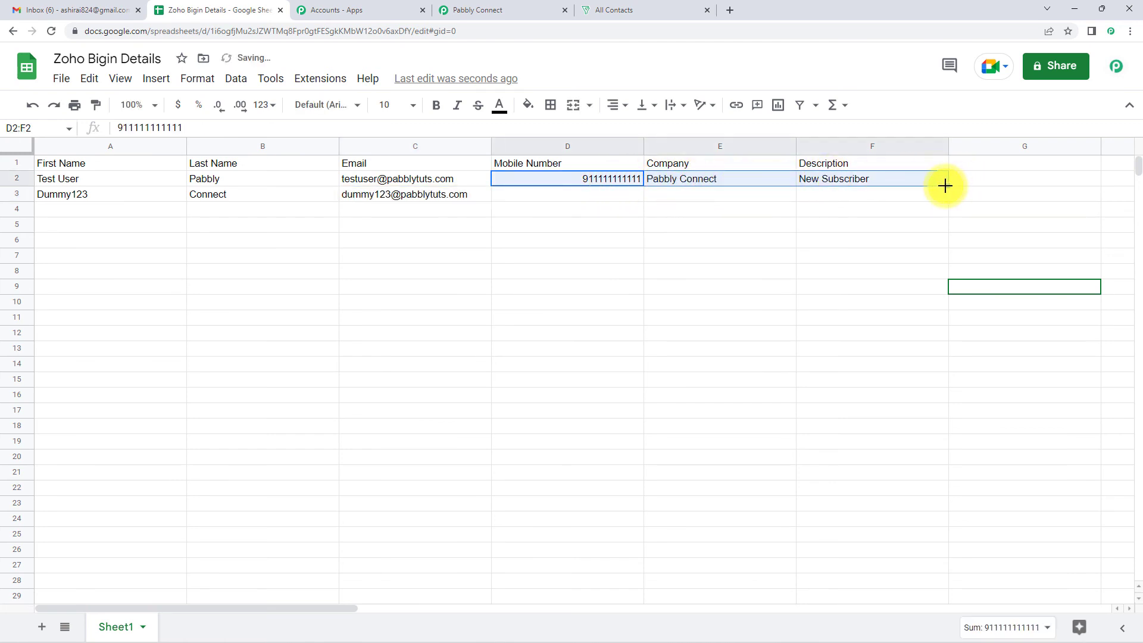
drag(946, 186, 944, 198)
click(899, 229)
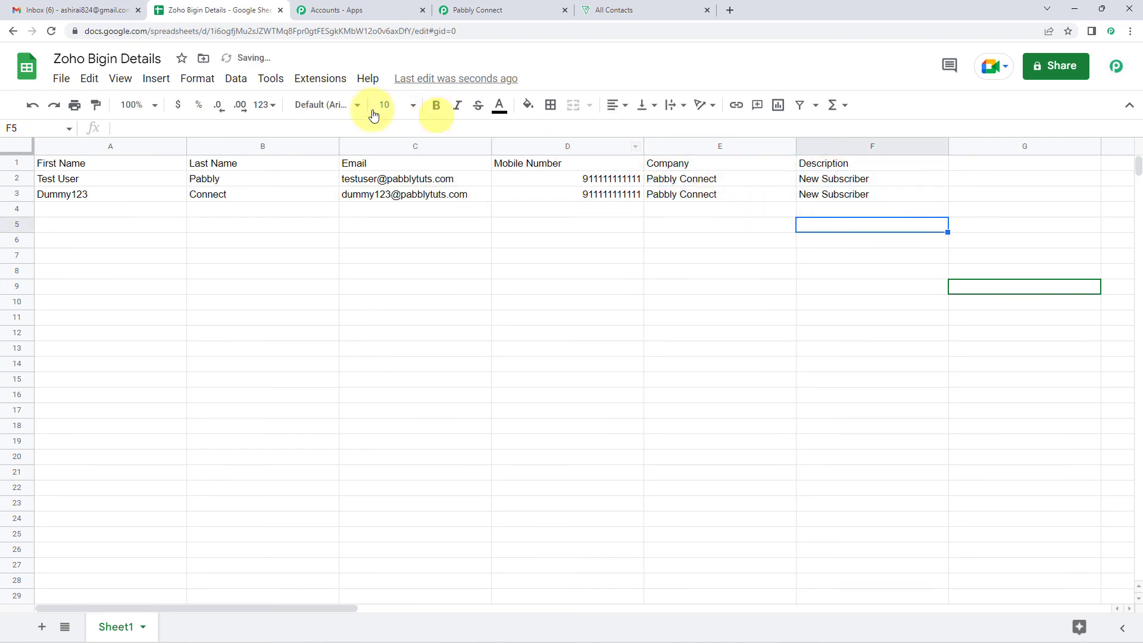
click(860, 195)
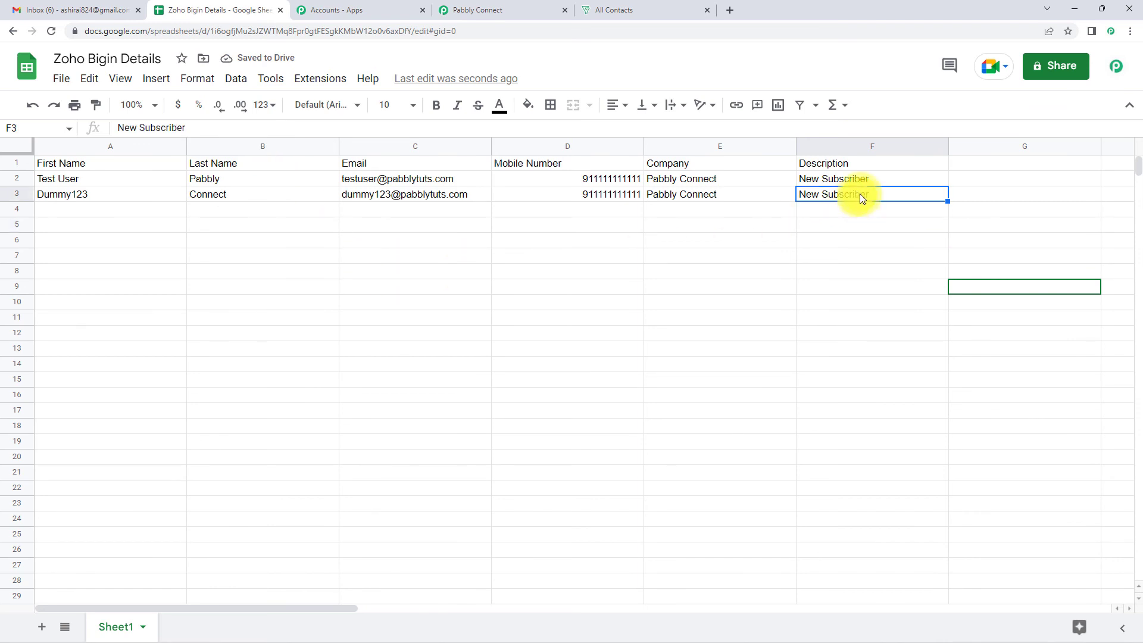
double_click(860, 194)
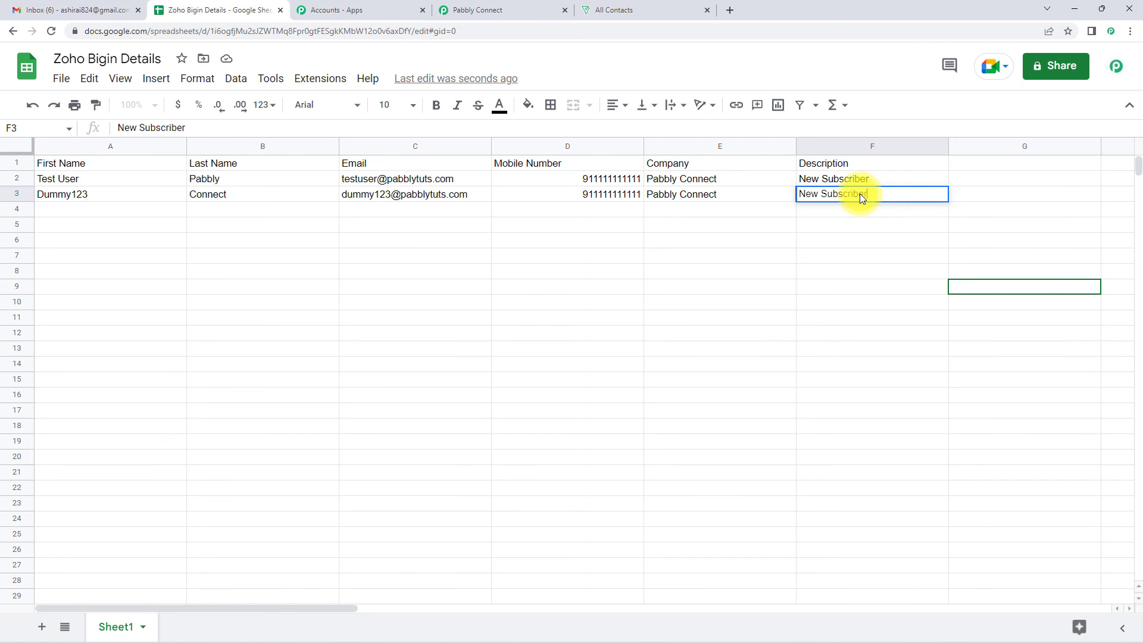
Reload the Bigin contacts list so Dummy123 Connect shows and the total reads 11
click(638, 8)
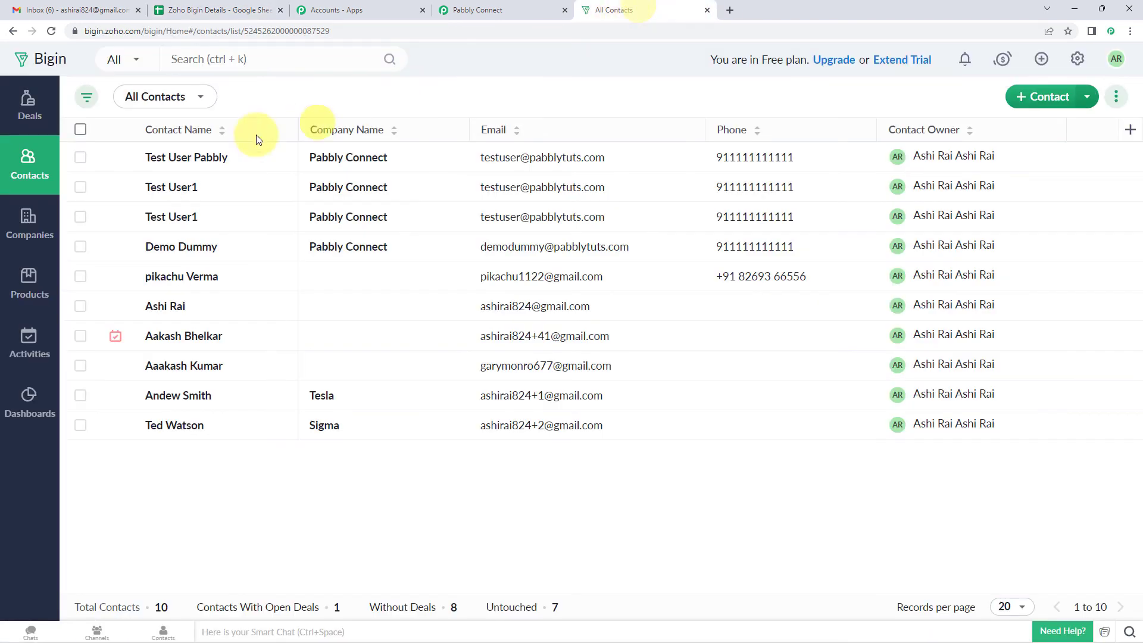
click(50, 31)
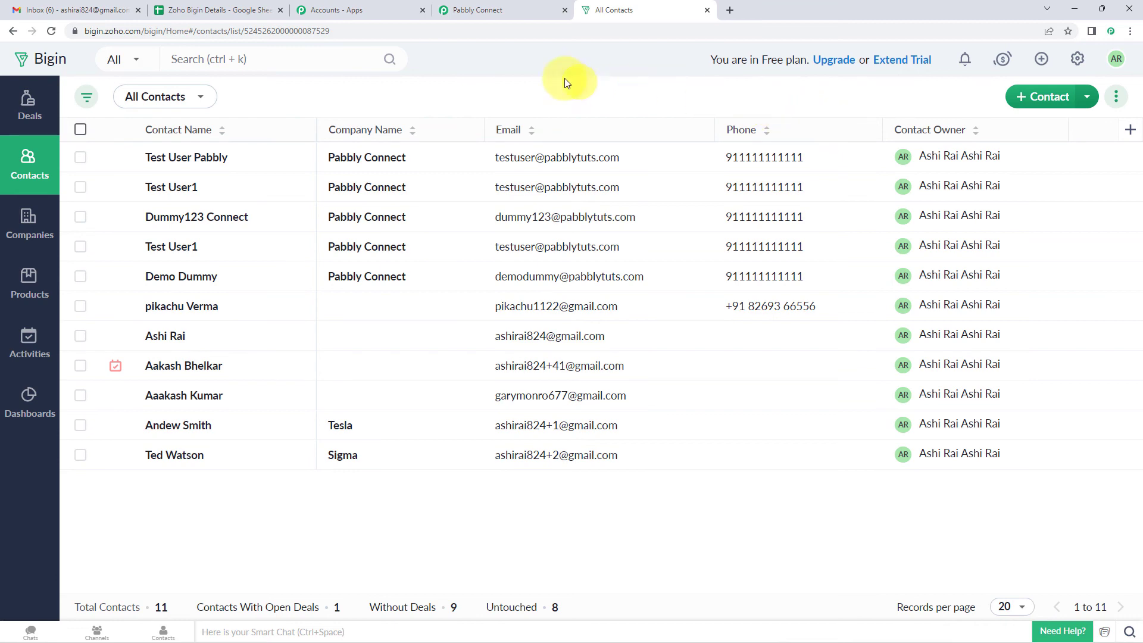
Collapse the Zoho Bigin Create Contact and Google Sheets trigger cards in the Pabbly workflow
click(510, 11)
scroll(966, 258, up, 20)
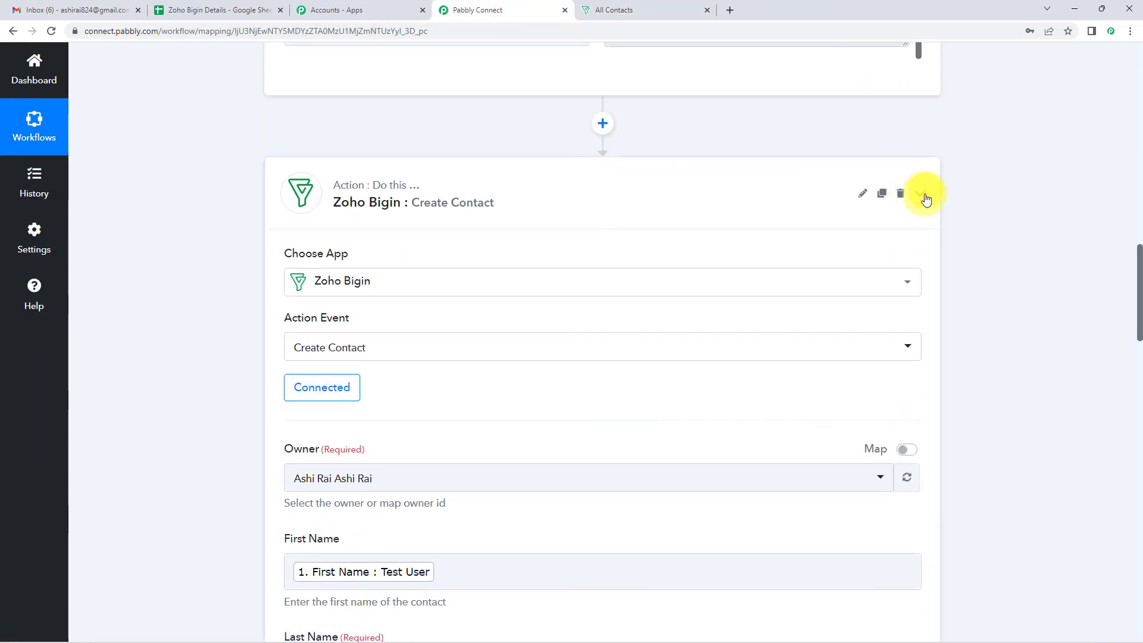
click(921, 194)
scroll(999, 238, up, 15)
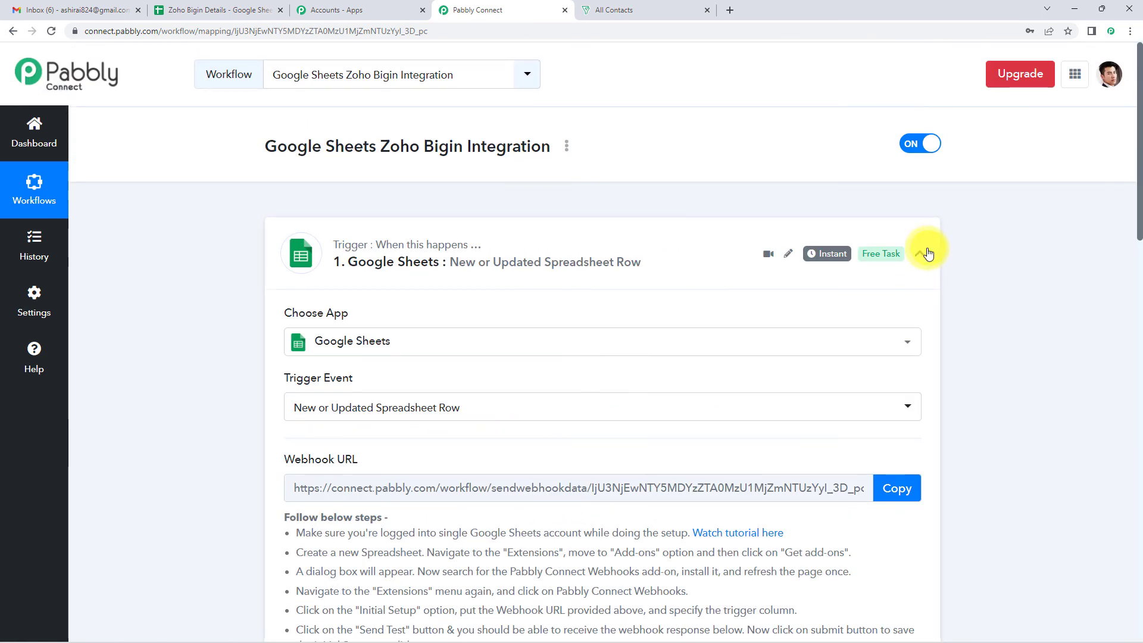
click(920, 254)
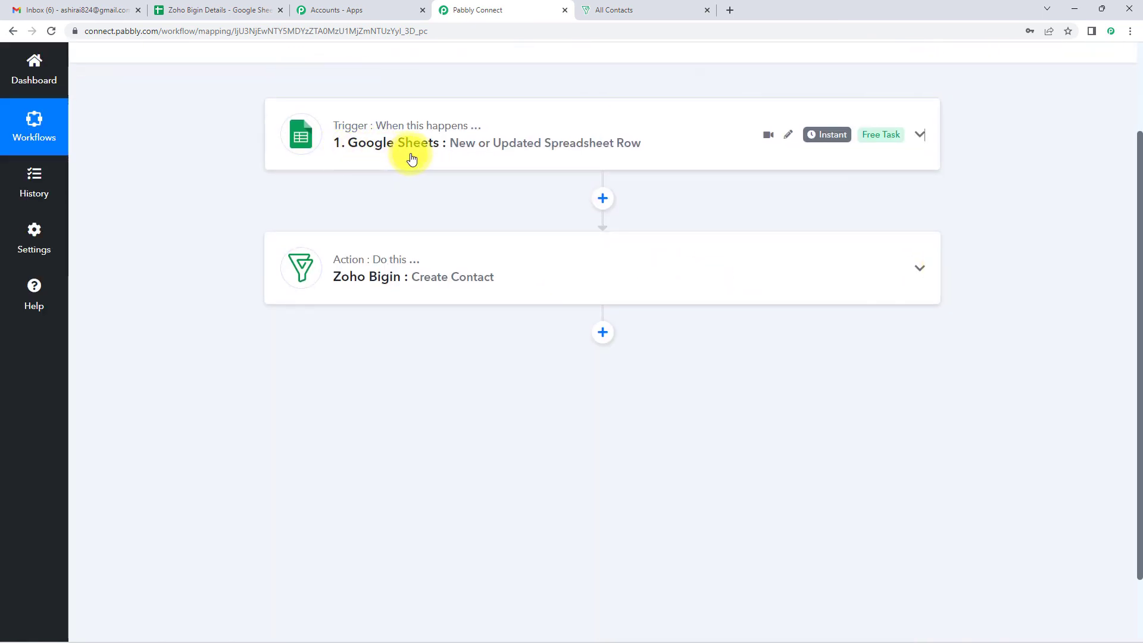
mouse_move(342, 131)
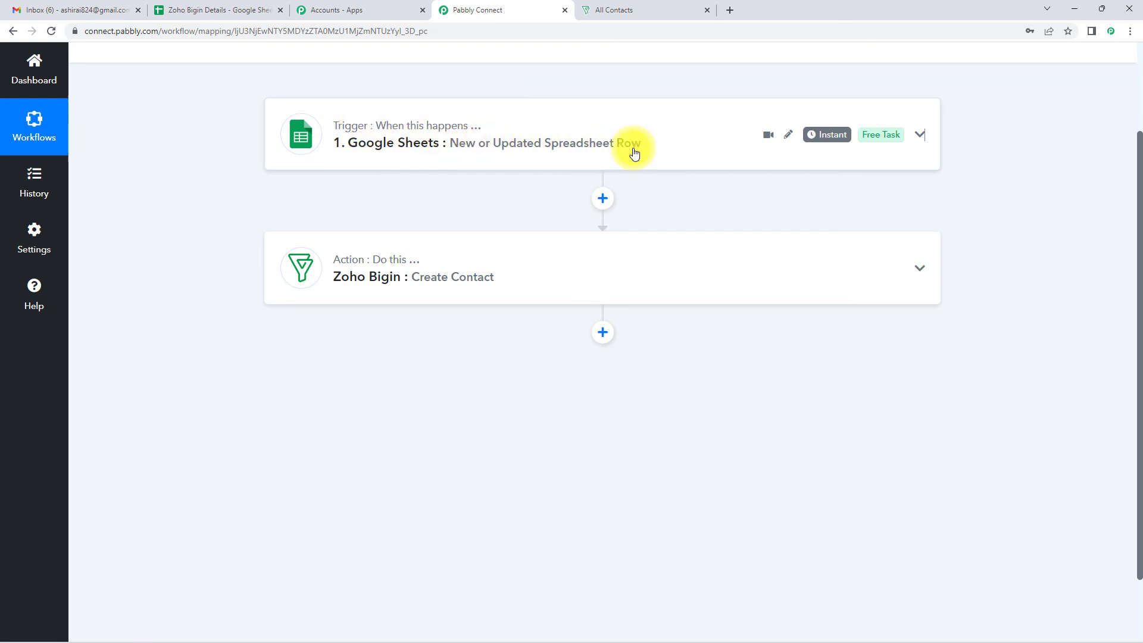
mouse_move(349, 263)
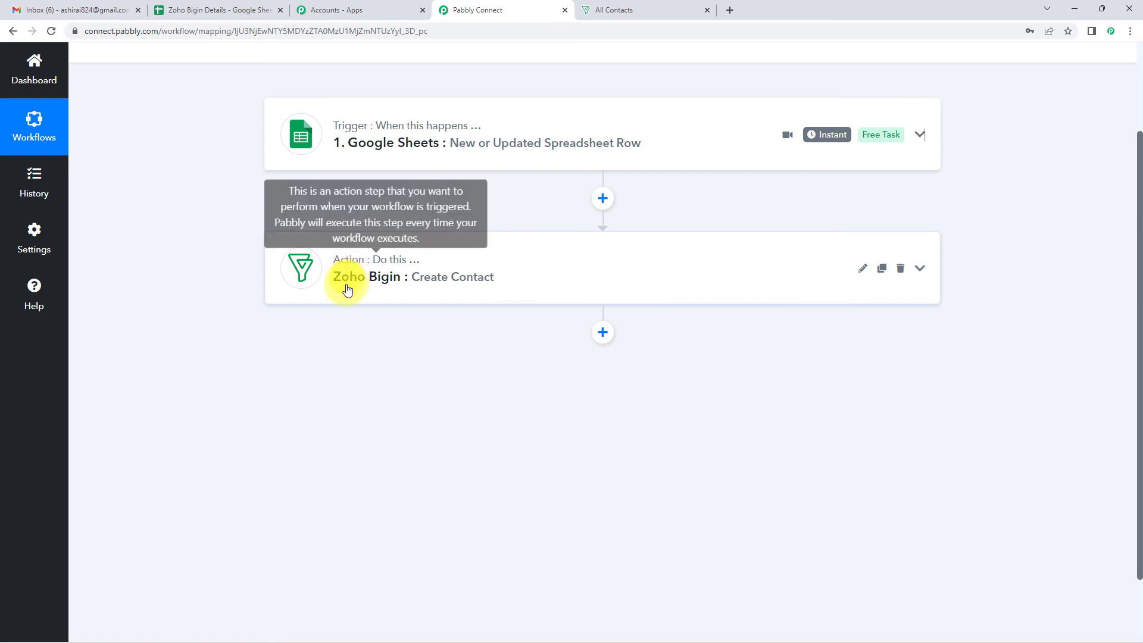